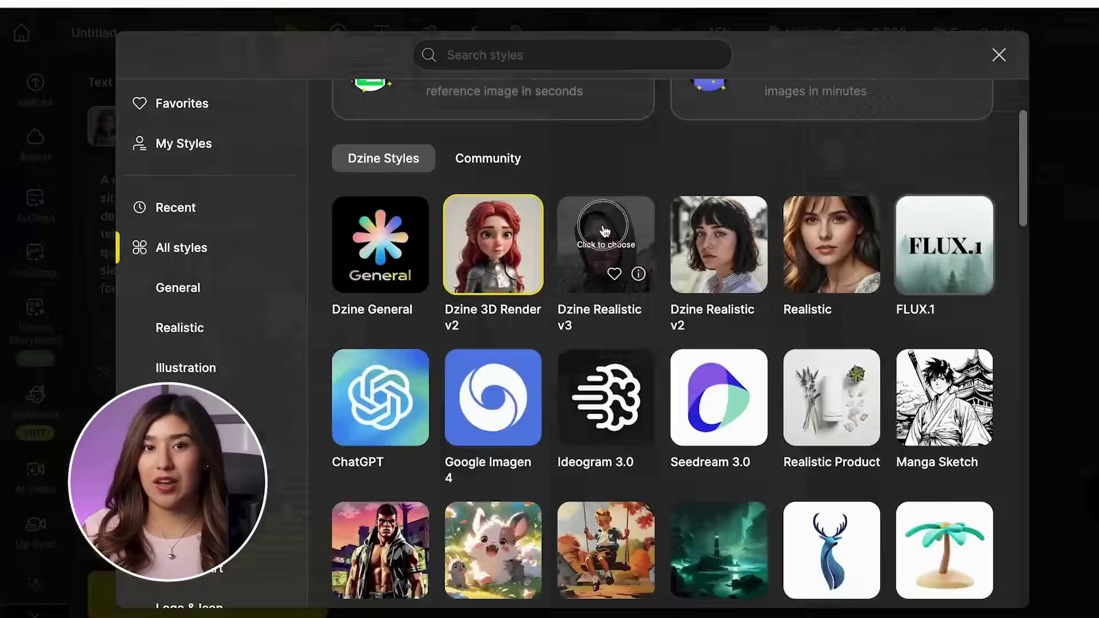
- Request a variation of the second news-studio image, then move to the Dzine tutorial on YouTube
left_click(178, 214)
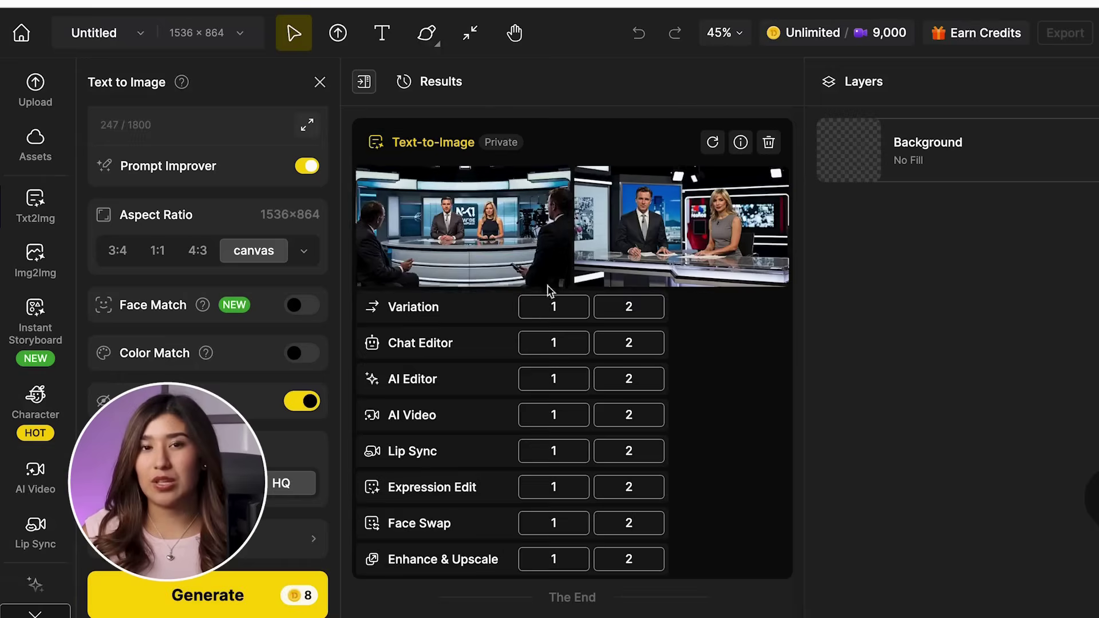
left_click(629, 308)
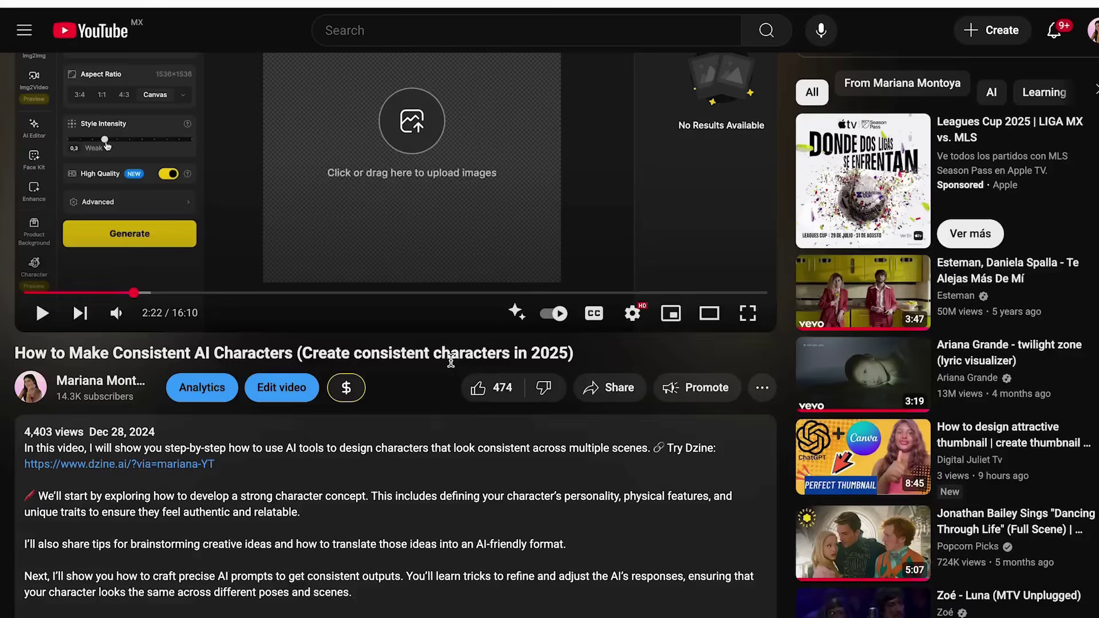
- Follow the video's Dzine link into the dashboard and scroll to the Popular Tools grid
left_click(639, 375)
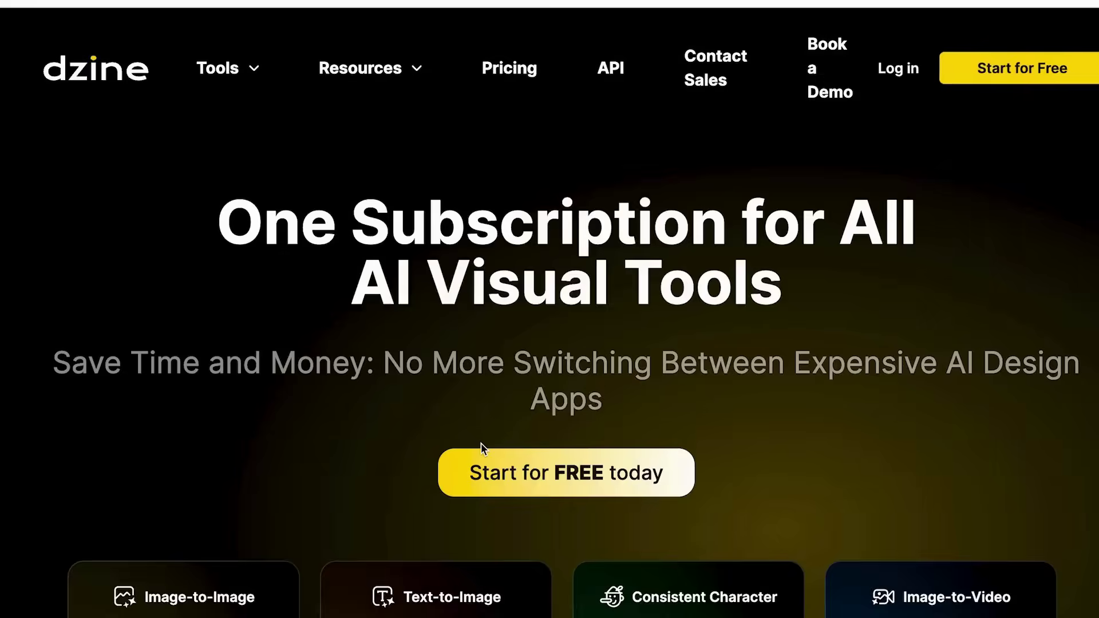
left_click(488, 445)
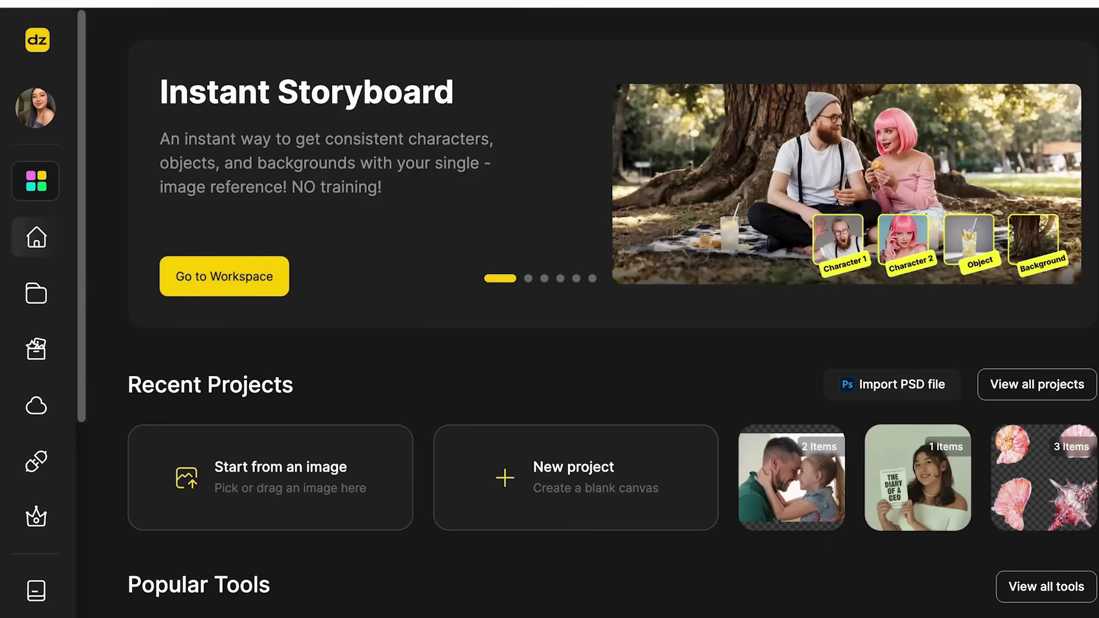
scroll(463, 309, "down", 3)
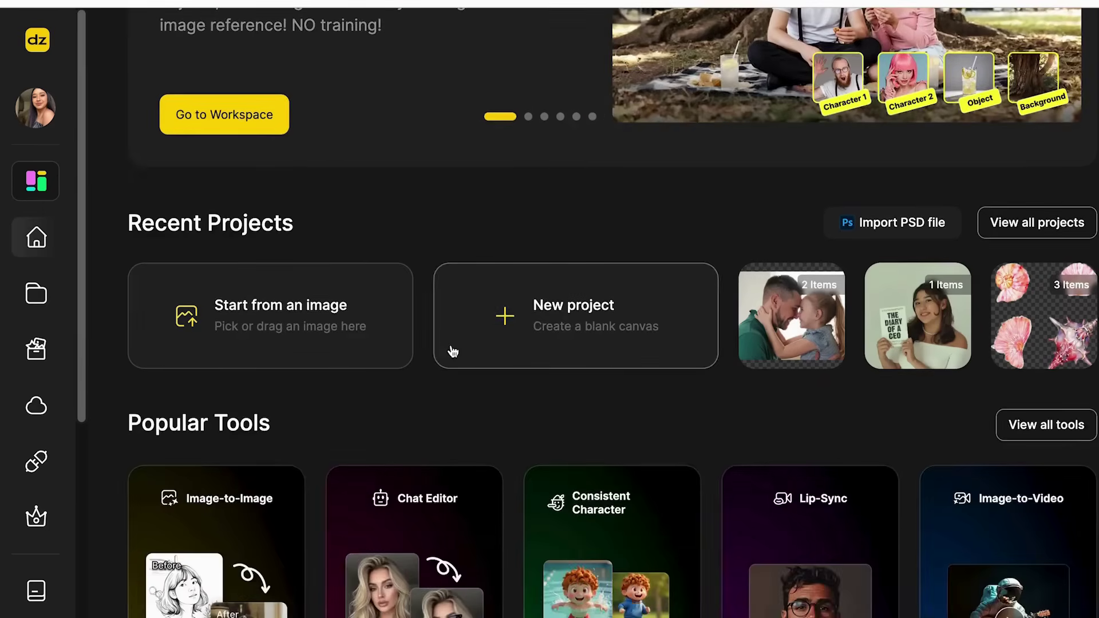
scroll(452, 351, "down", 7)
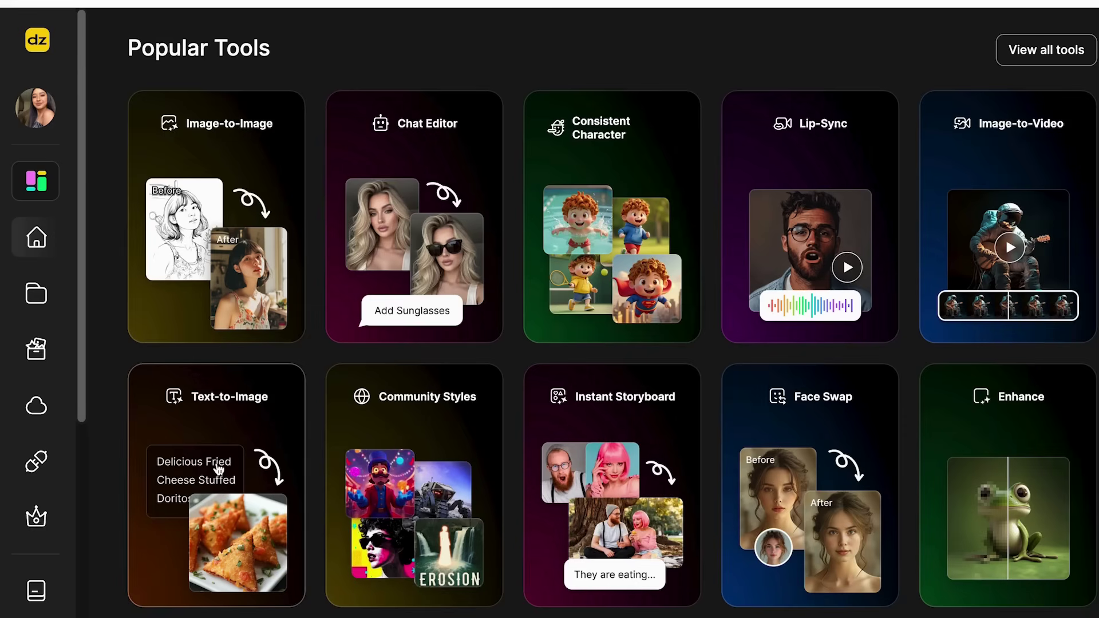
- Start a Text-to-Image project with a 16:9 canvas of 1536 × 864
left_click(227, 438)
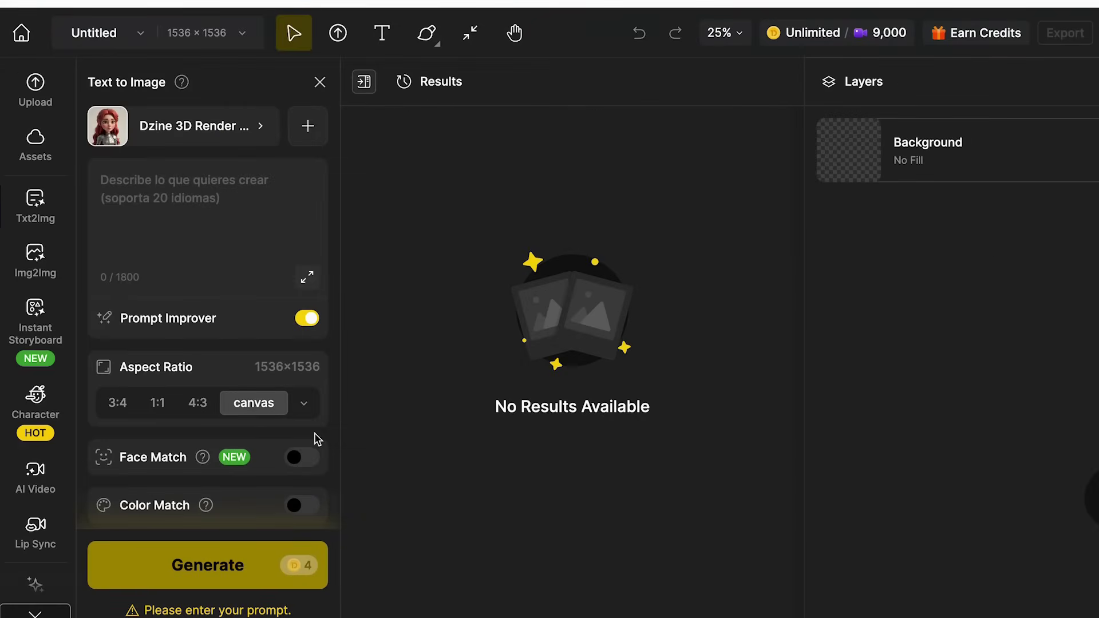
left_click(246, 31)
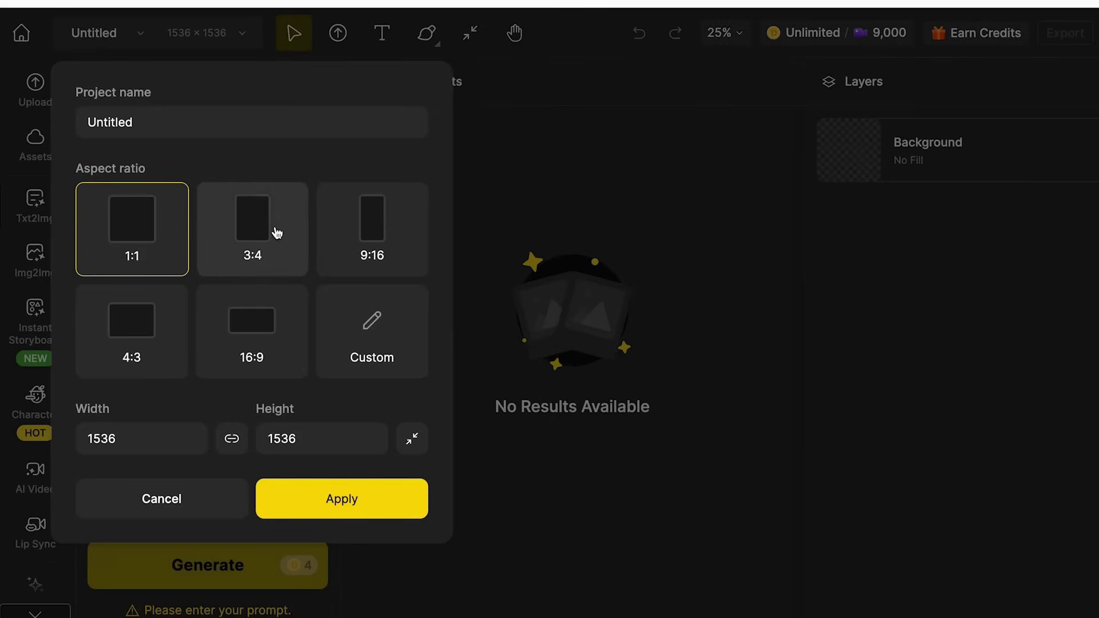
left_click(289, 325)
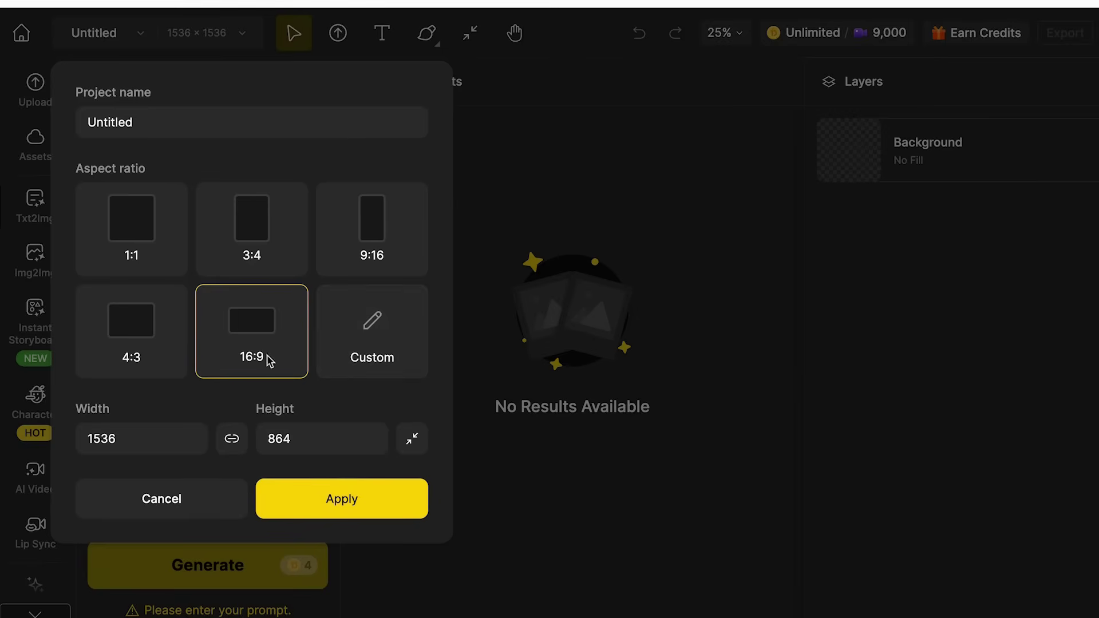
left_click(329, 502)
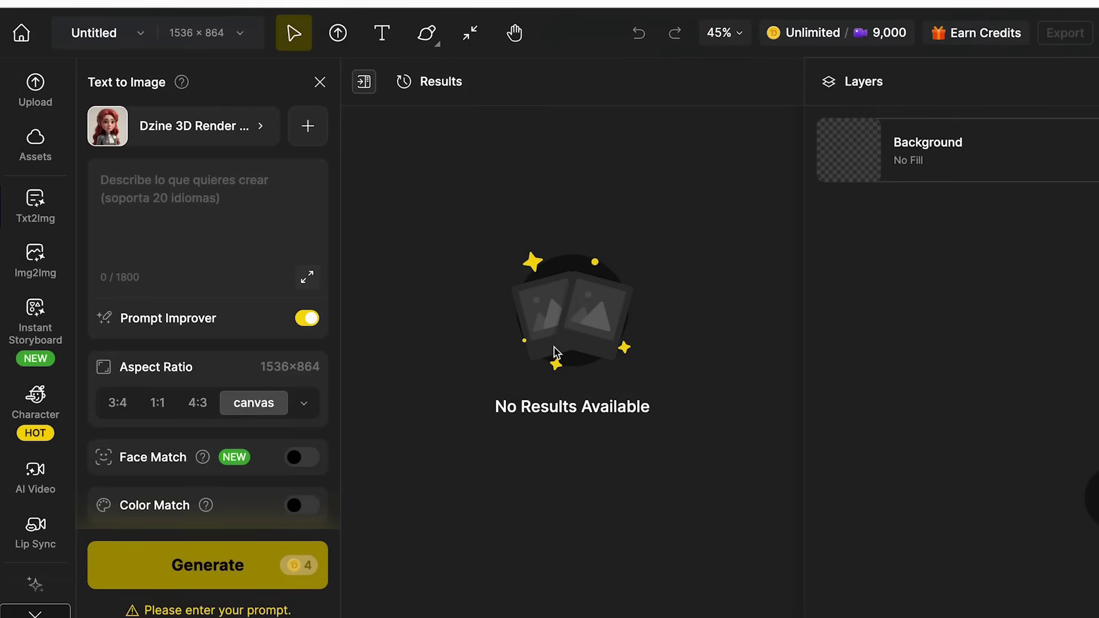
- Paste the 247-character prompt of male and female anchors at a modern studio desk
left_click(166, 188)
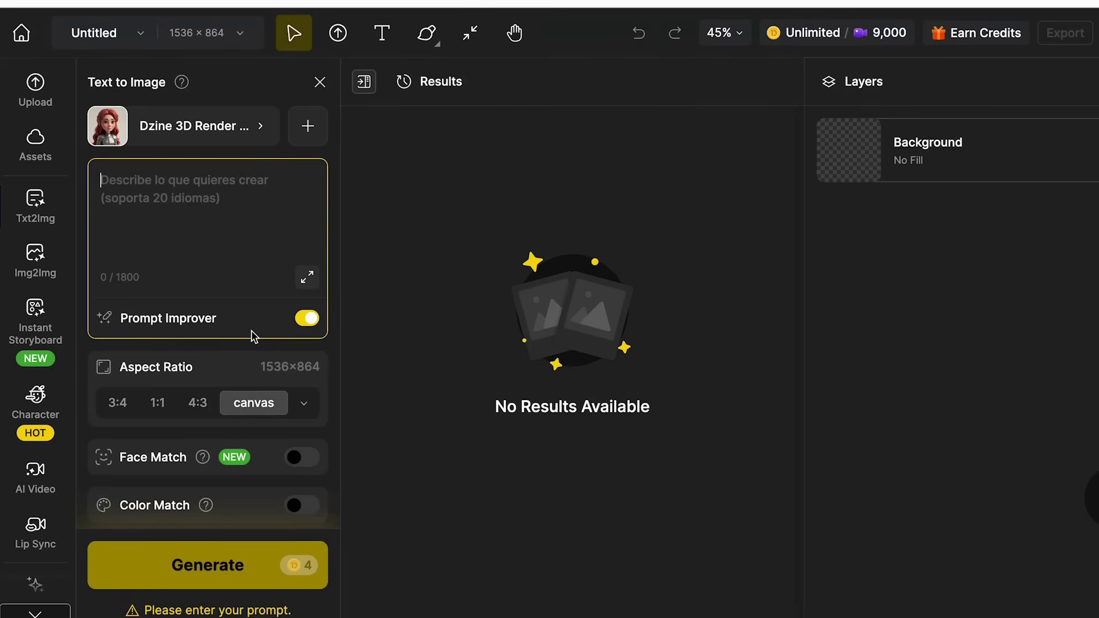
type("A male and female news anchors sitting behind a modern news desk, delivering the evening news on live television, professional lighting, high-quality broadcast studio background, sleek and polished look, both wearing formal attire, realistic style")
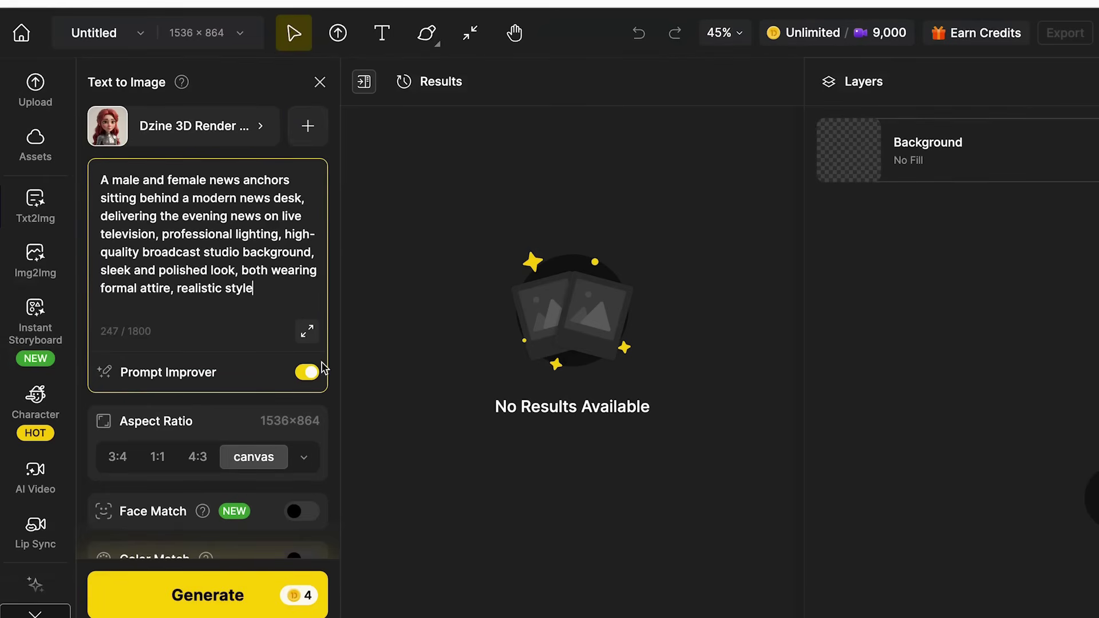
scroll(222, 373, "down", 1)
scroll(229, 323, "up", 1)
- Pick Dzine Realistic v3 from the style library
left_click(222, 136)
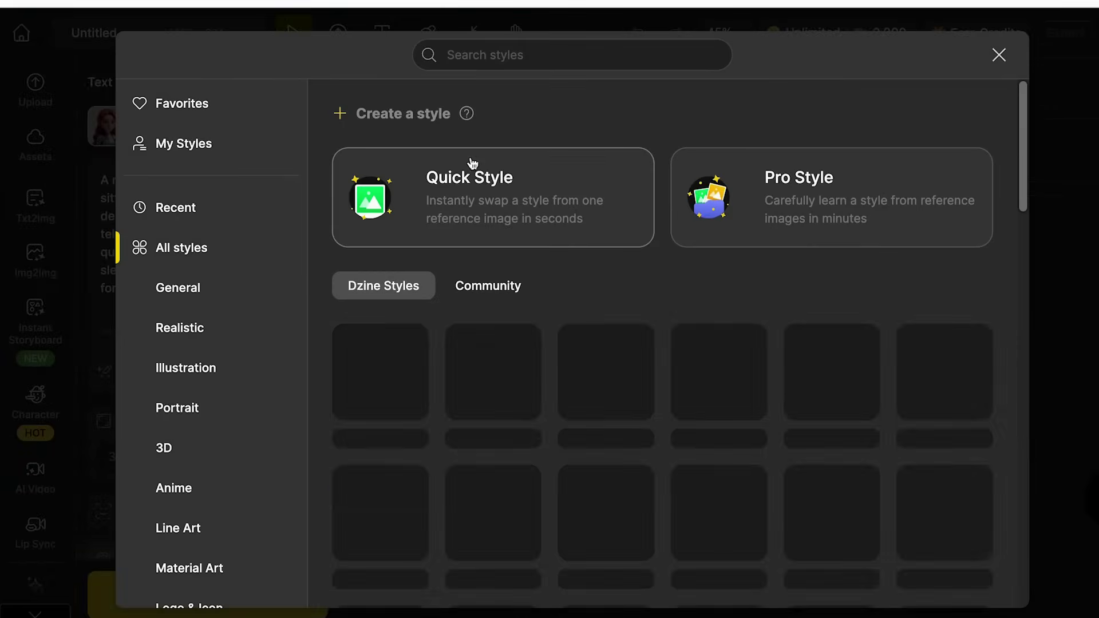
scroll(515, 324, "down", 2)
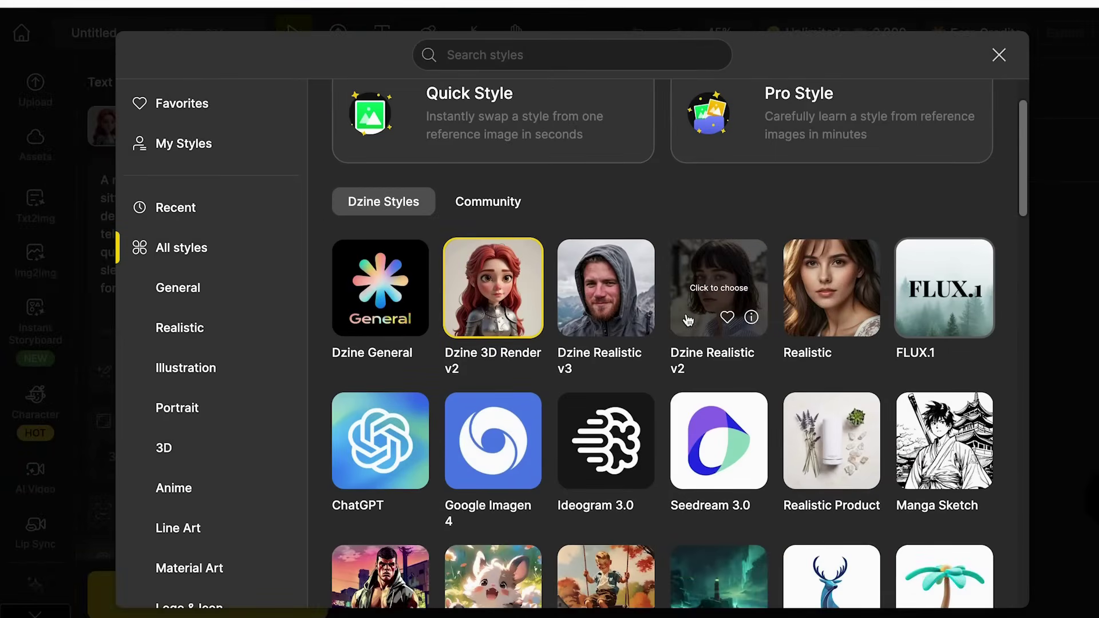
scroll(626, 419, "down", 1)
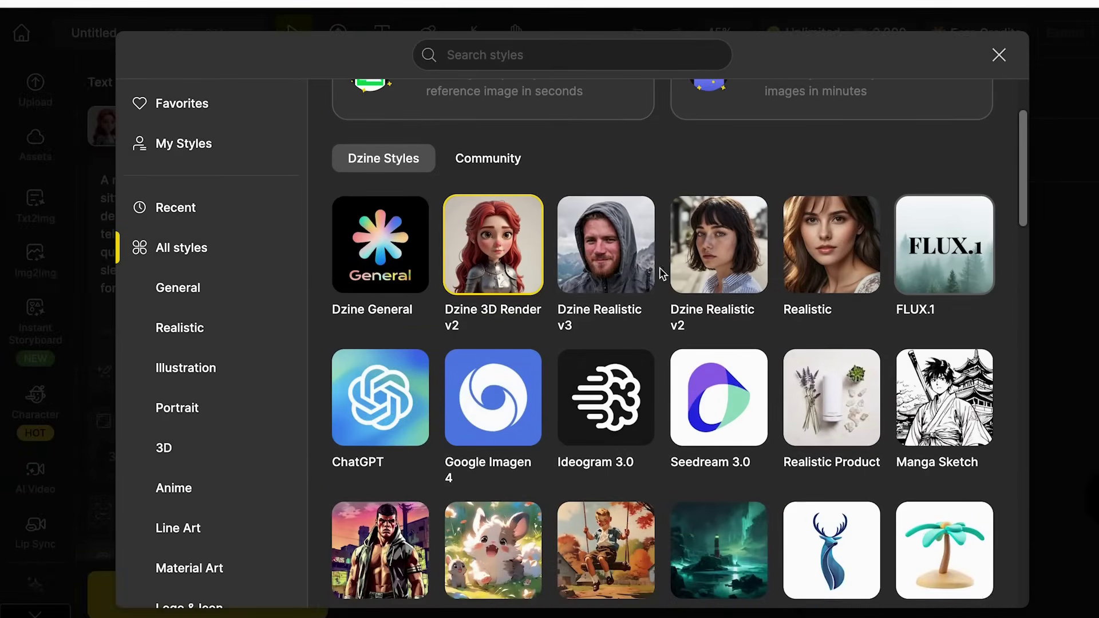
left_click(605, 230)
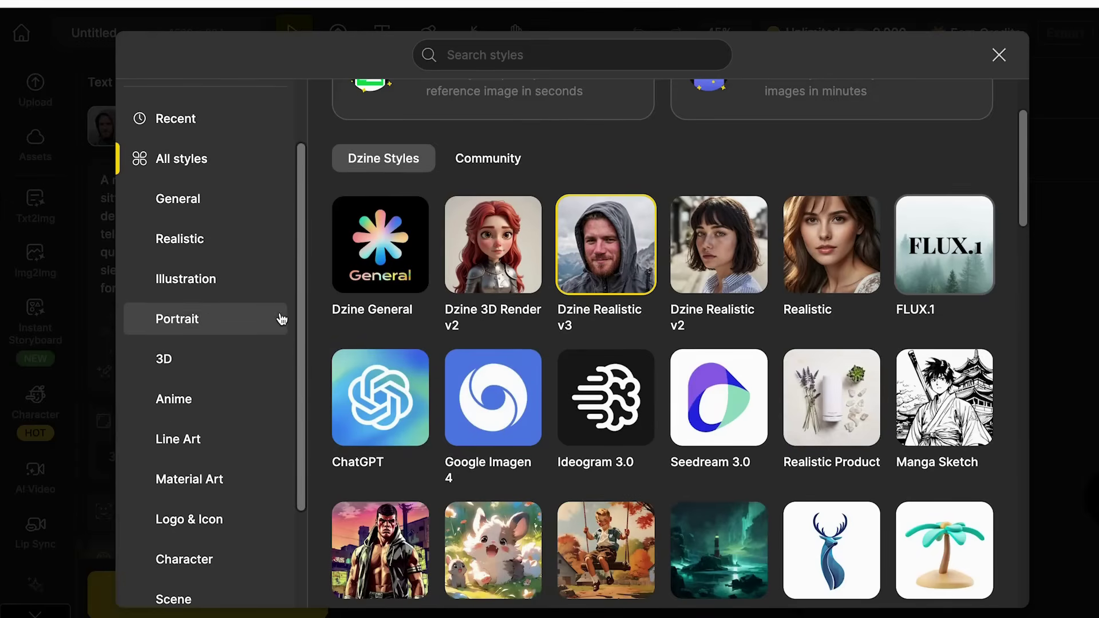
- Browse the style categories from General through Character, then close the library
scroll(252, 286, "up", 1)
left_click(215, 218)
left_click(222, 258)
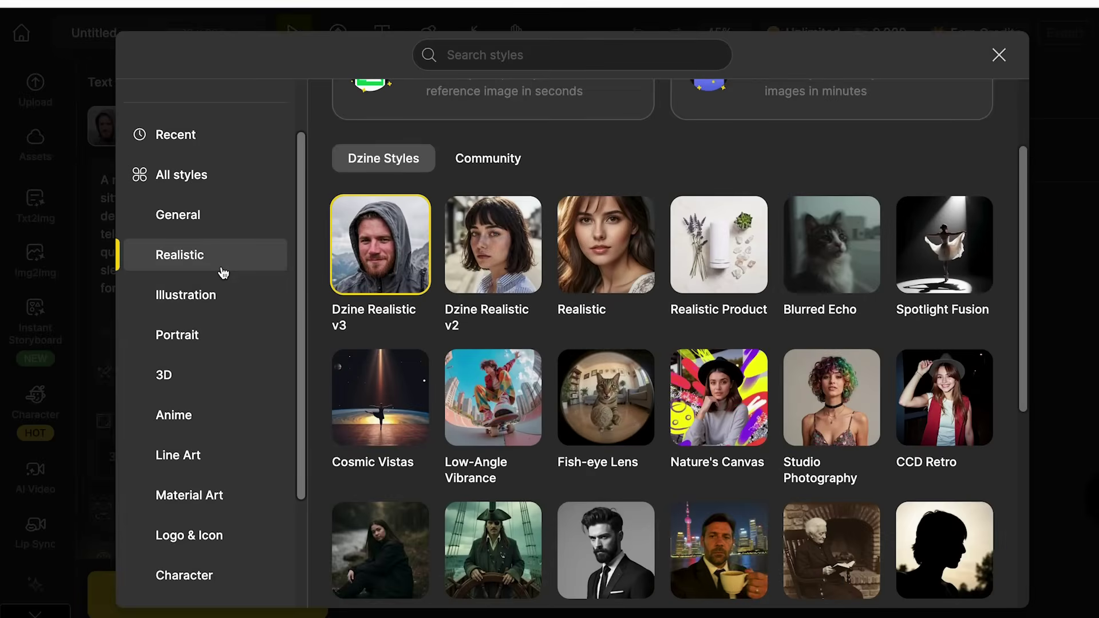
left_click(224, 300)
left_click(212, 343)
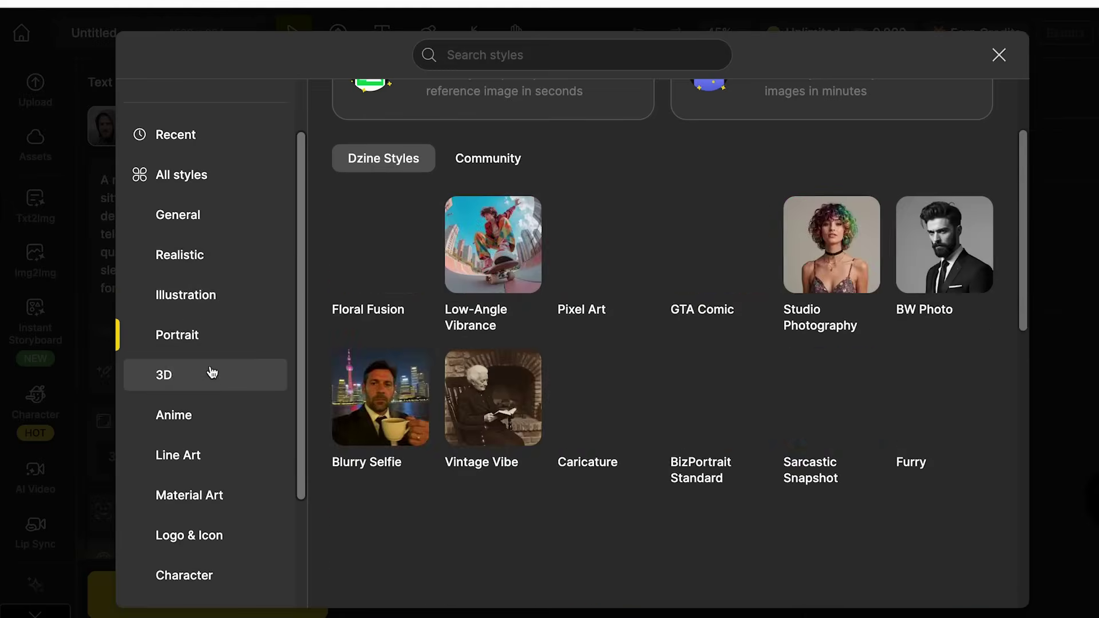
left_click(214, 375)
left_click(207, 423)
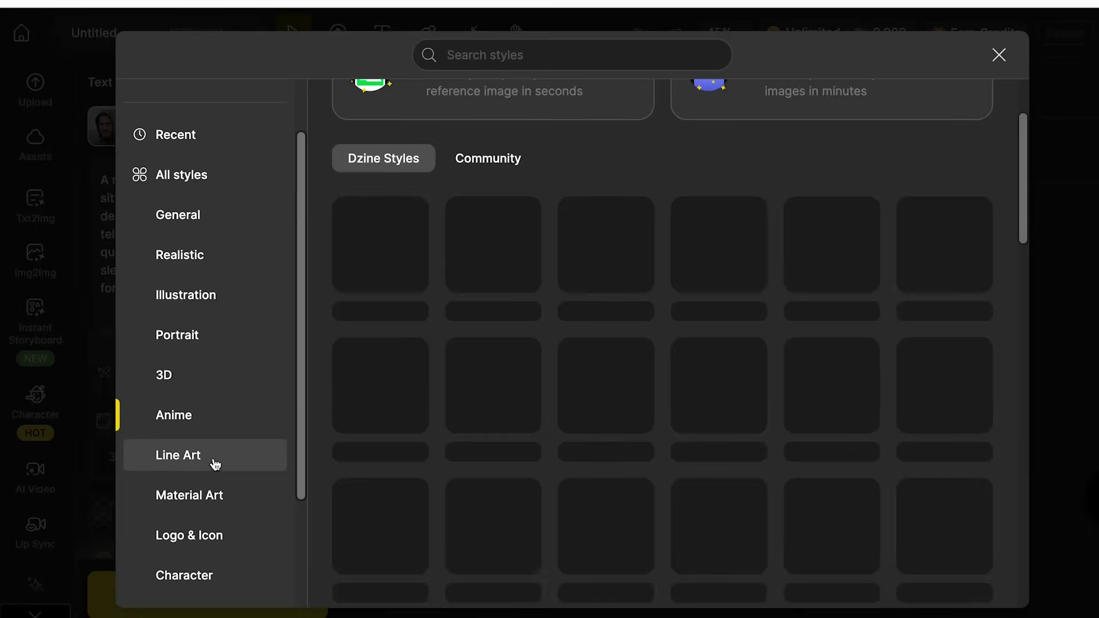
left_click(211, 460)
left_click(222, 503)
left_click(213, 538)
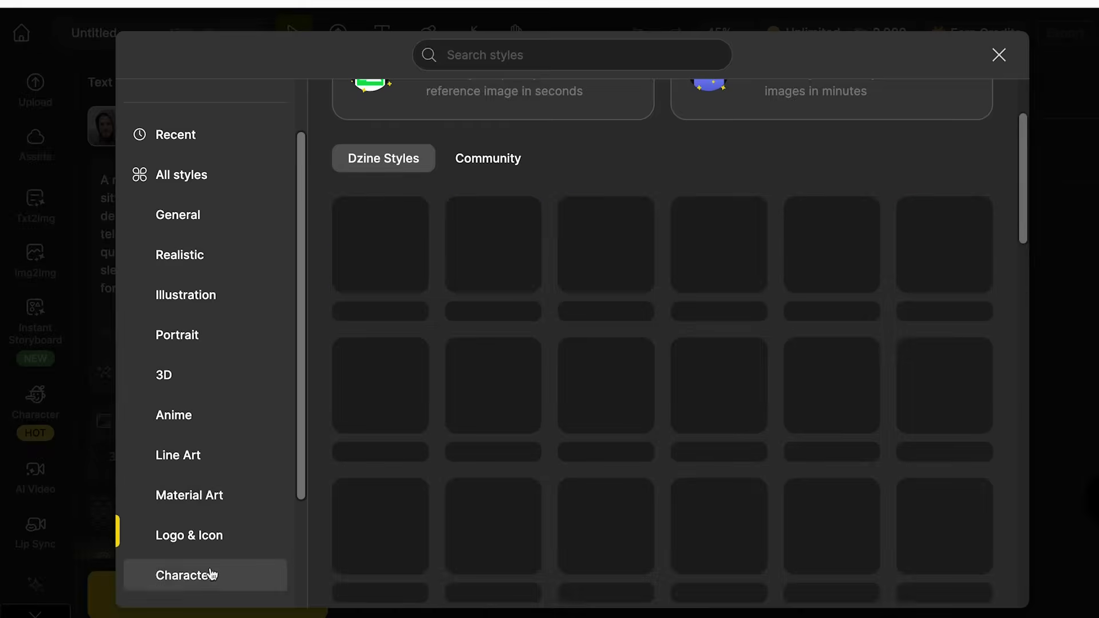
left_click(209, 578)
key("Escape")
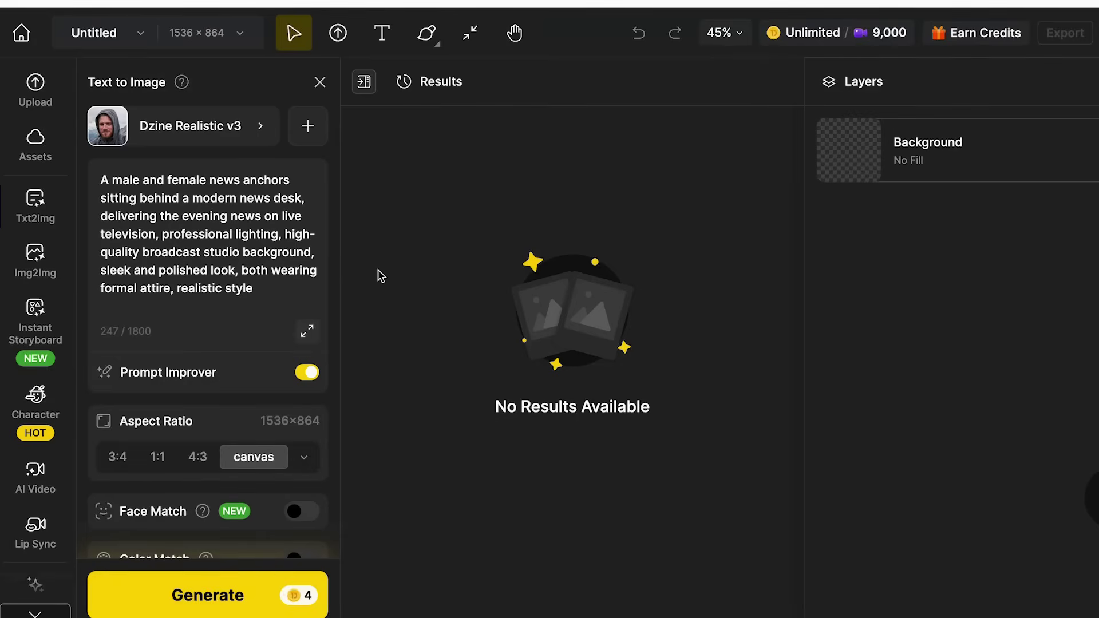
- Set Generation Mode to HQ and generate two news-desk anchor images
scroll(272, 380, "down", 3)
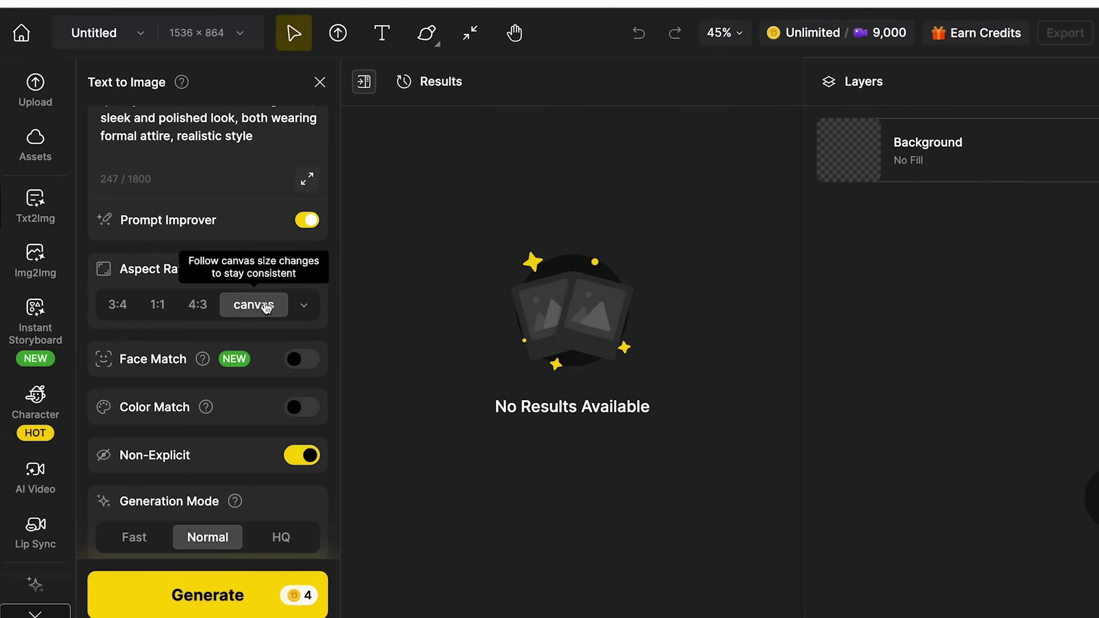
scroll(201, 464, "down", 1)
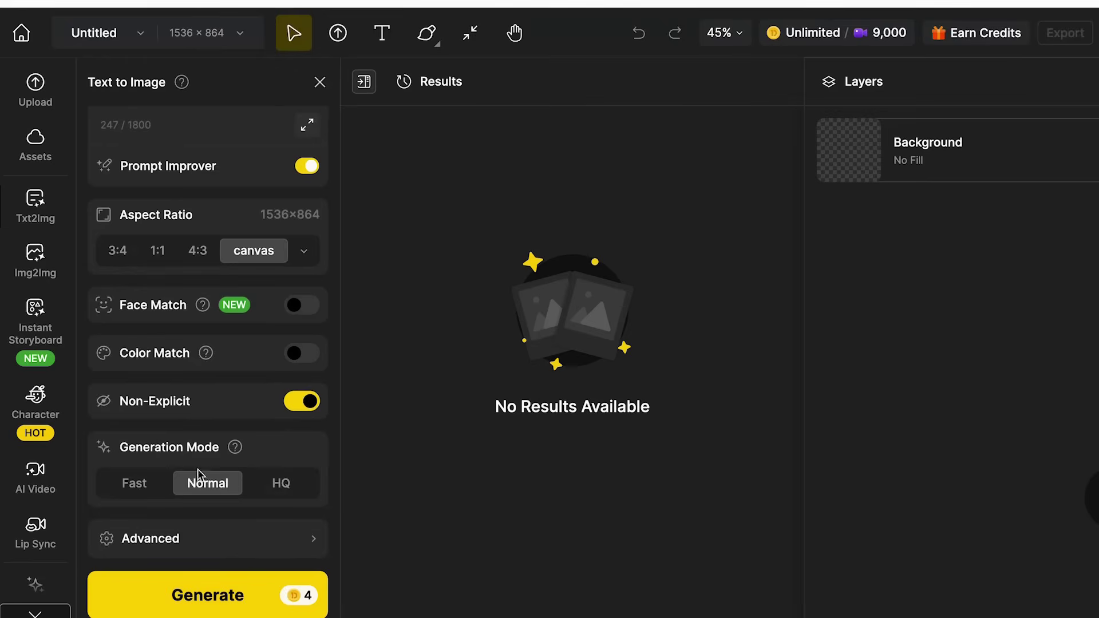
left_click(275, 493)
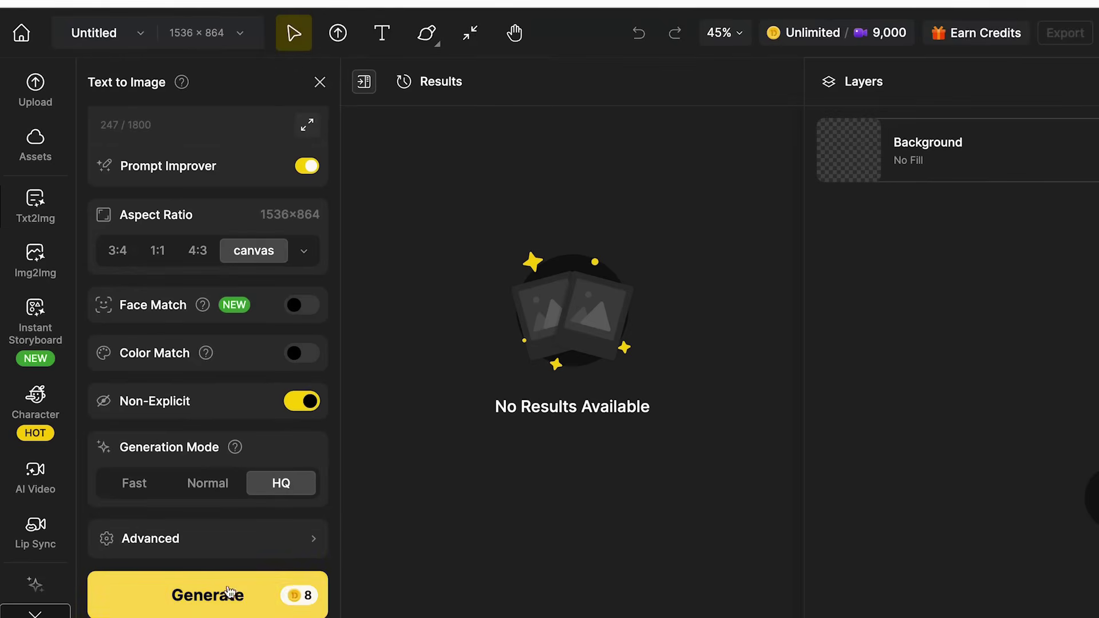
left_click(210, 604)
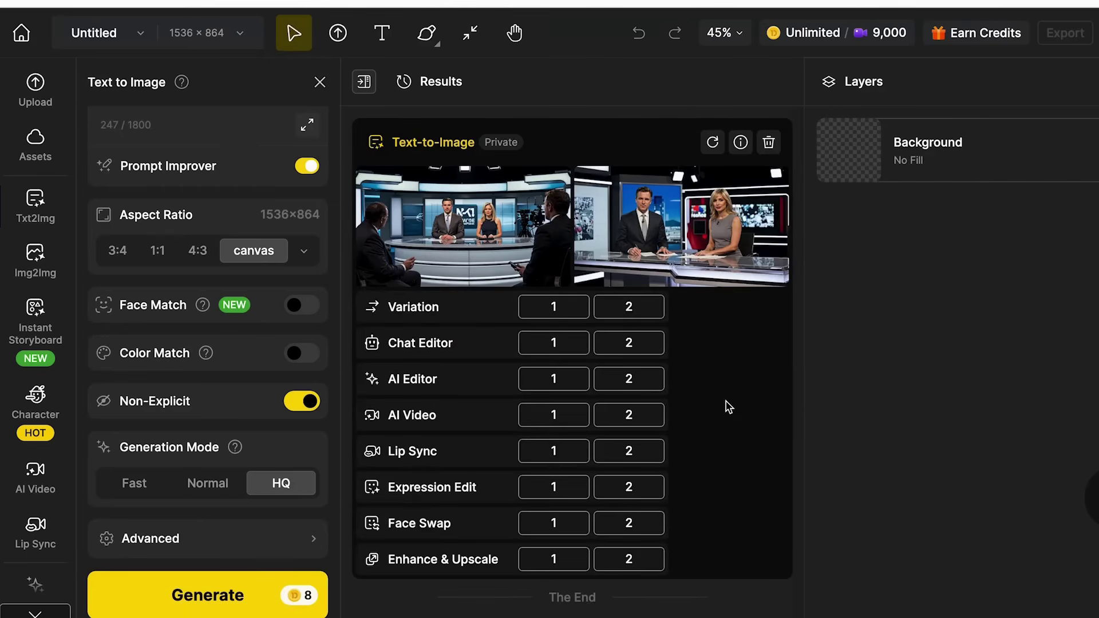
left_click(486, 238)
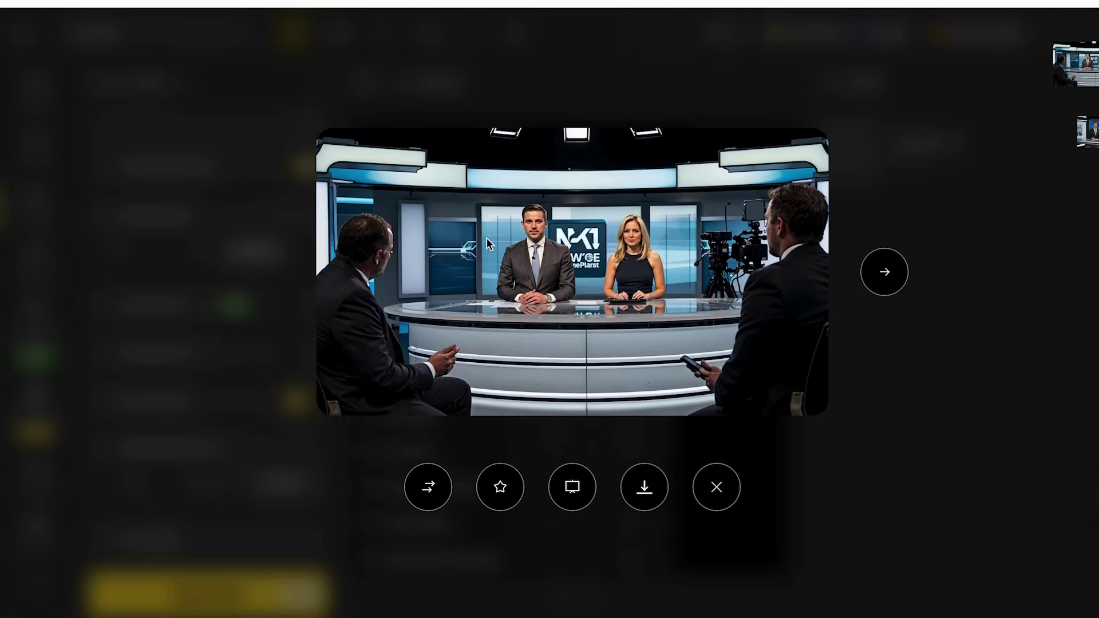
left_click(884, 272)
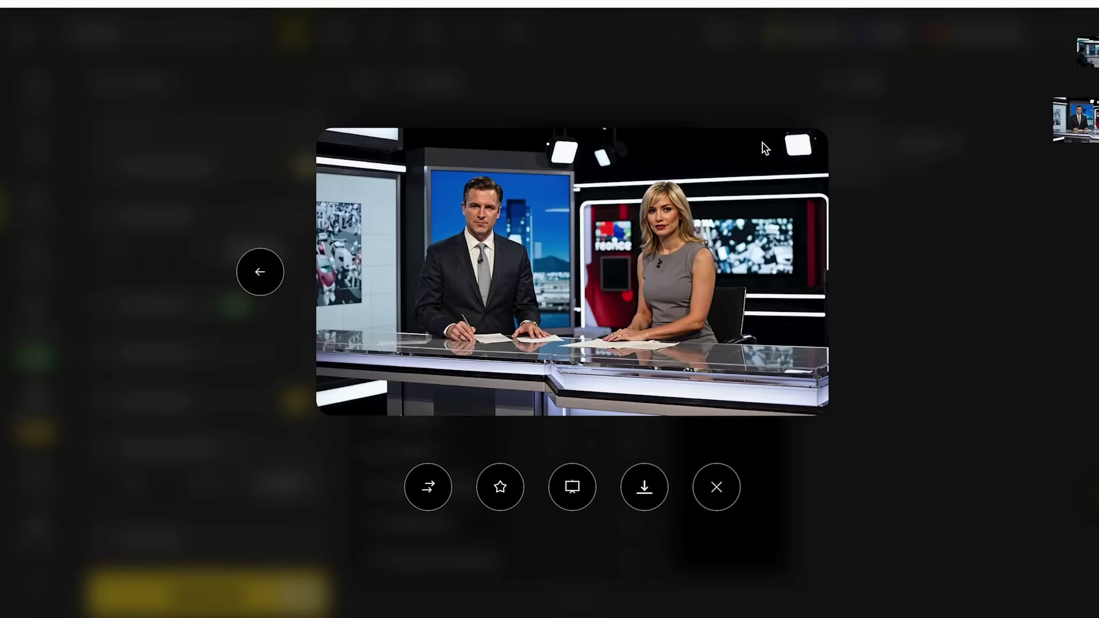
left_click(715, 91)
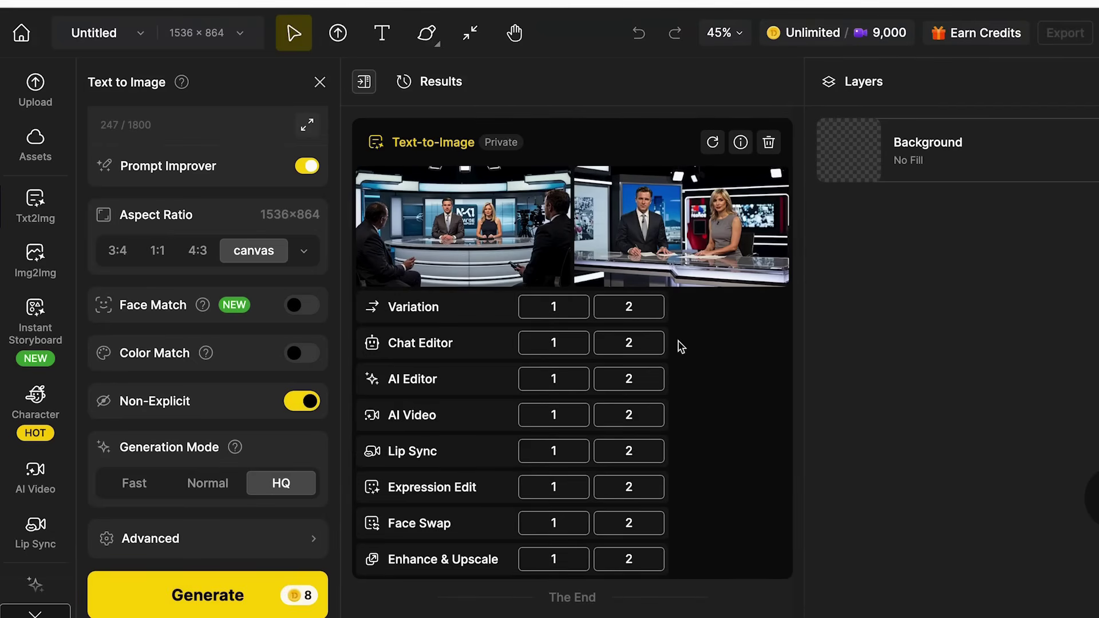
- Make variations of the second anchor image, preview them, and send the first to AI Editor
left_click(629, 309)
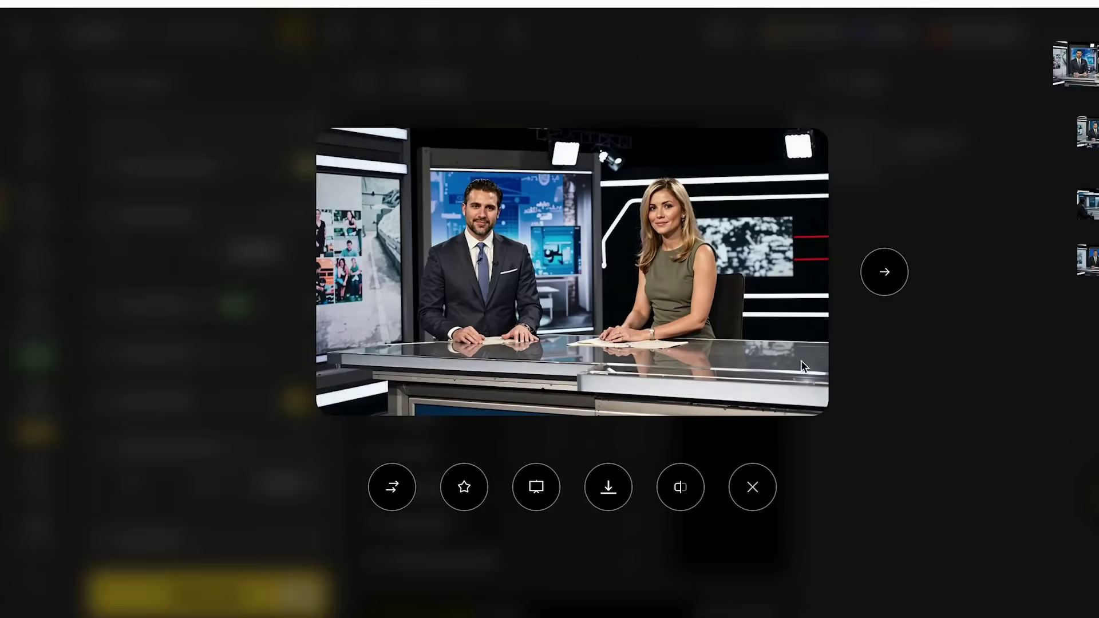
left_click(874, 287)
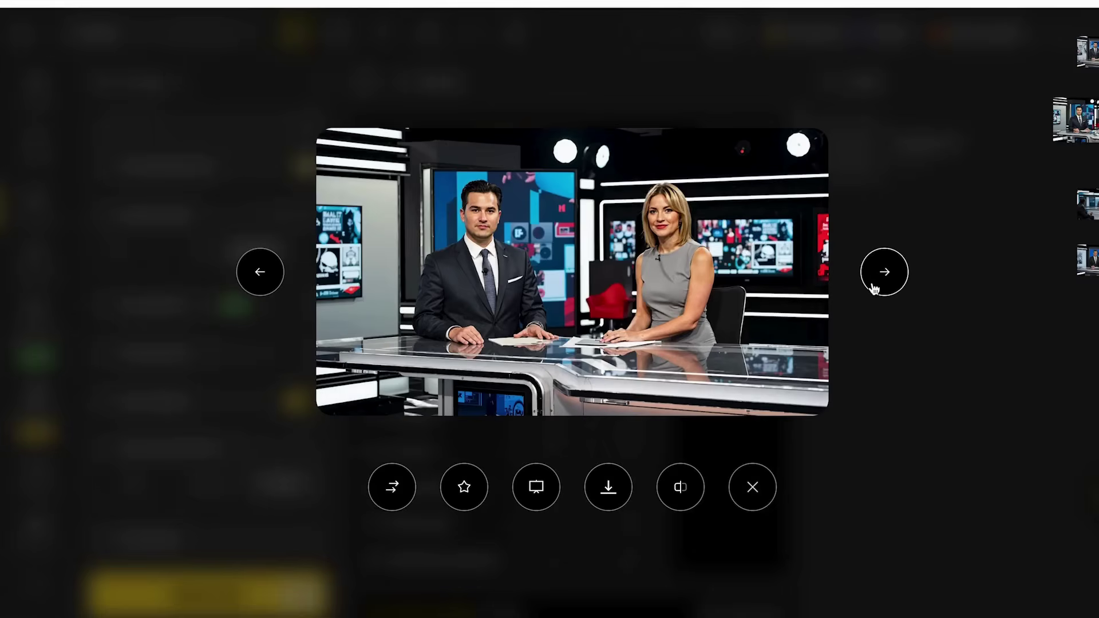
left_click(787, 110)
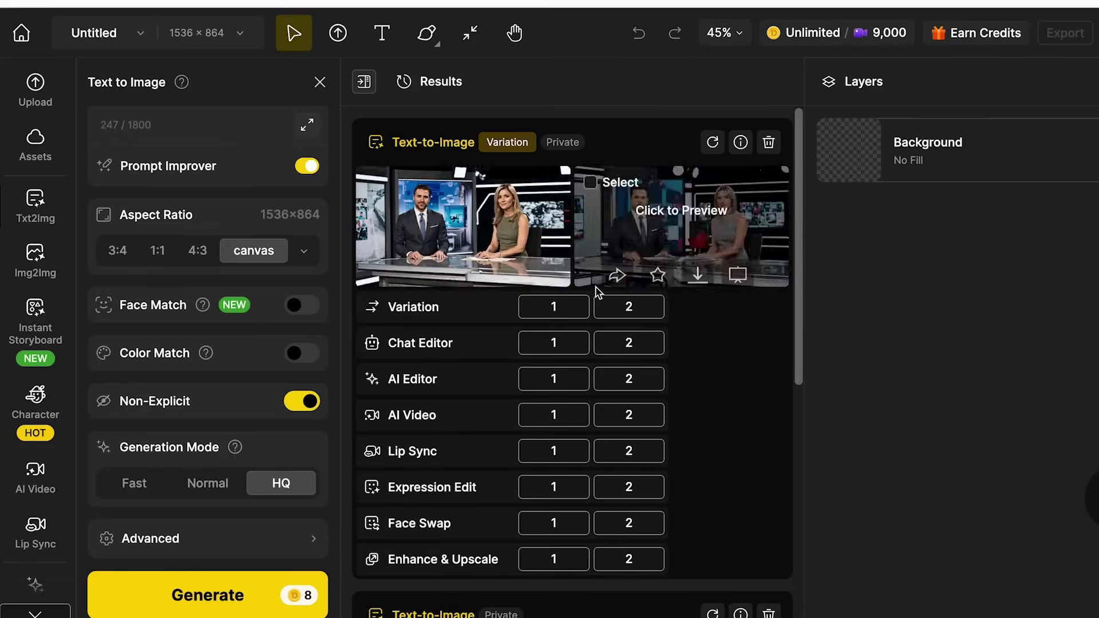
left_click(681, 229)
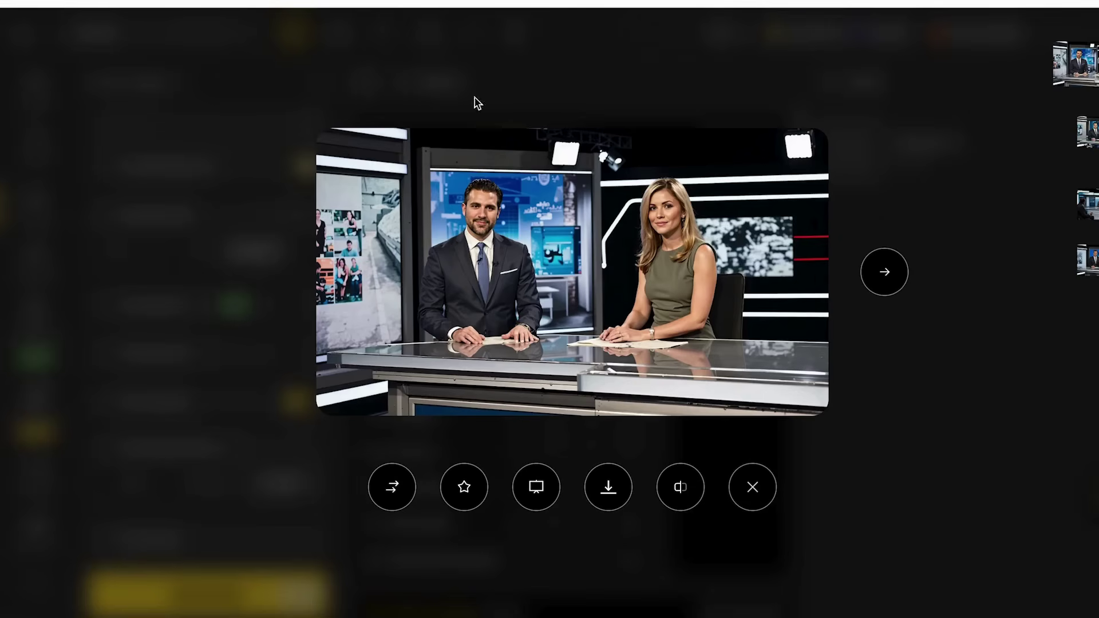
left_click(877, 233)
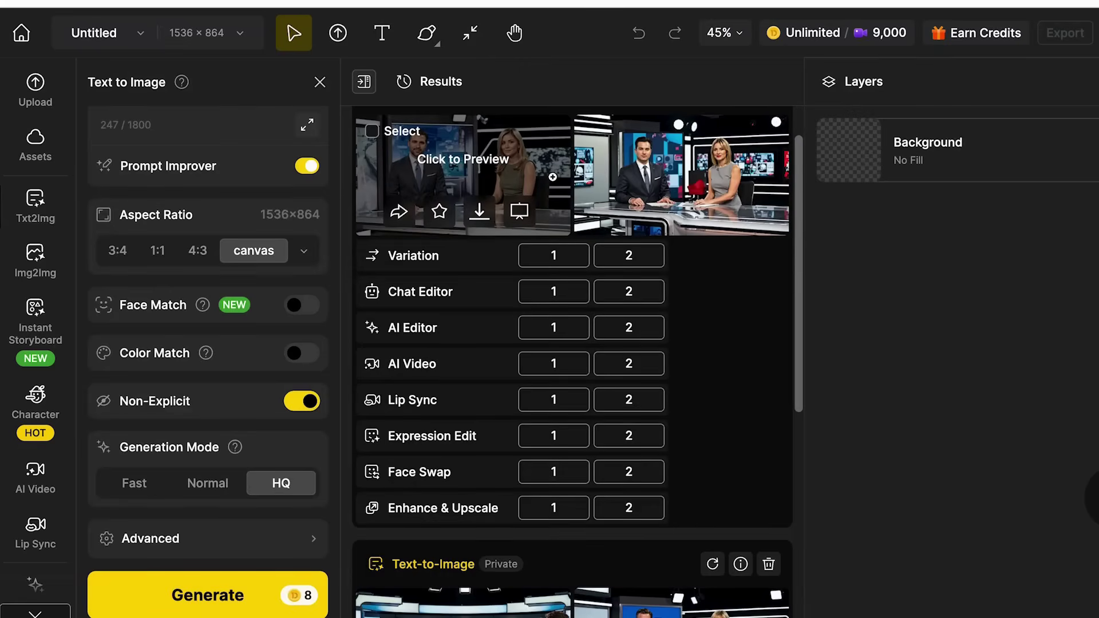
mouse_move(545, 175)
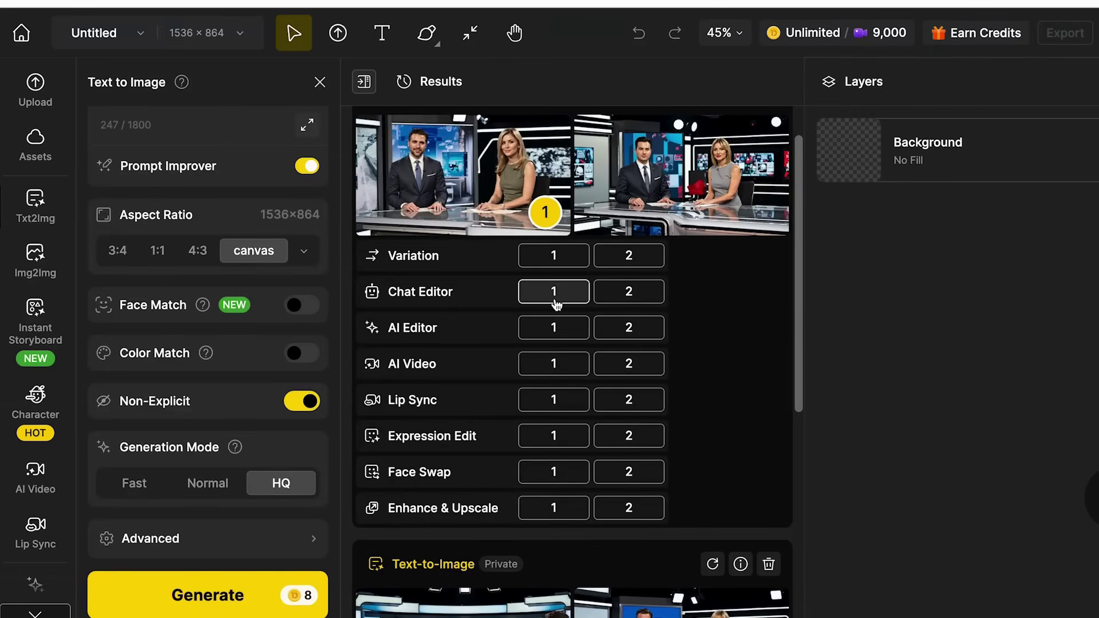
left_click(547, 326)
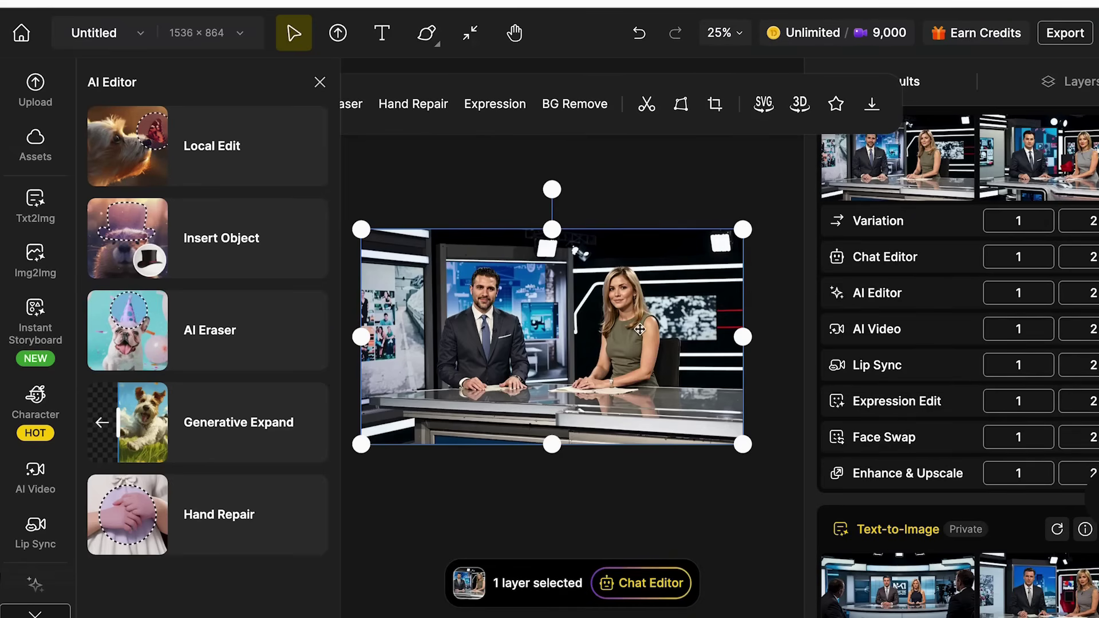
- Use AI Eraser with an enlarged brush to paint over the left-edge photo wall
left_click(277, 317)
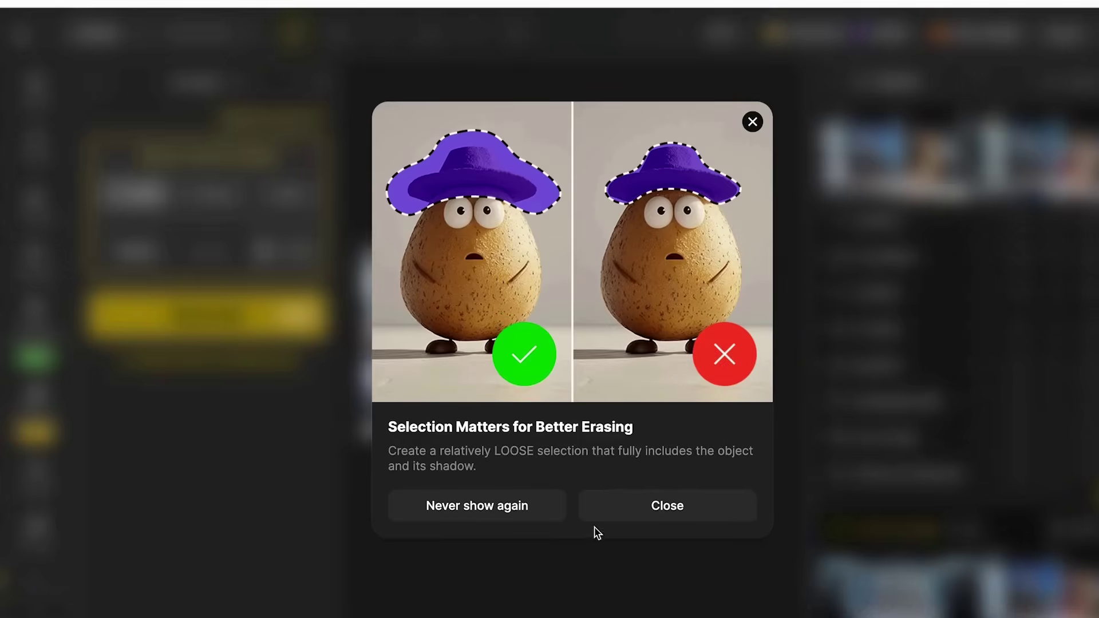
left_click(636, 508)
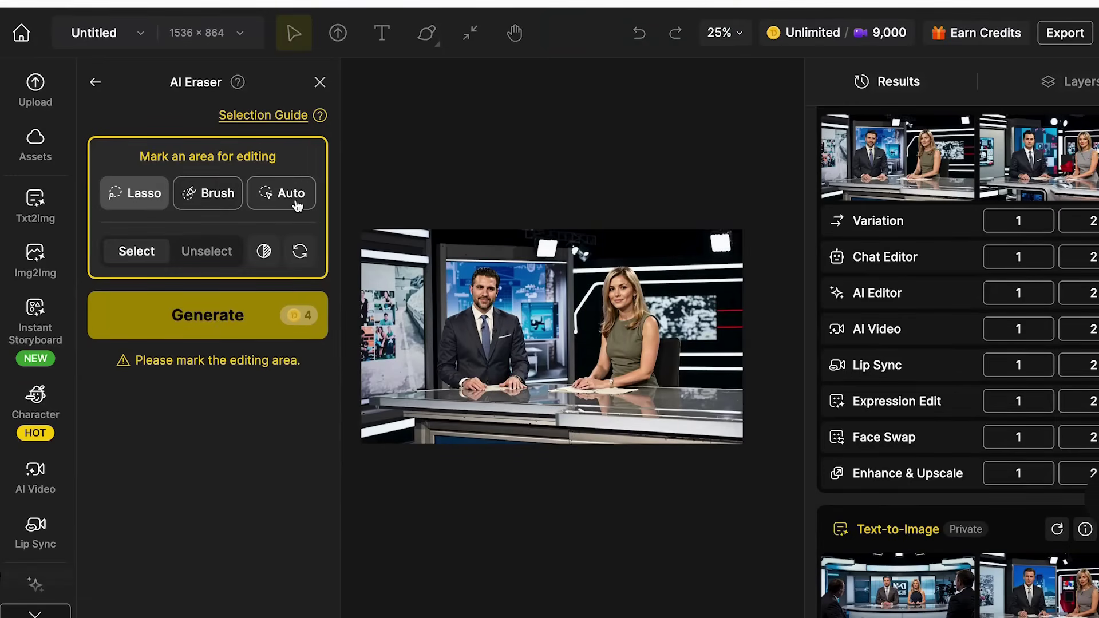
left_click(204, 201)
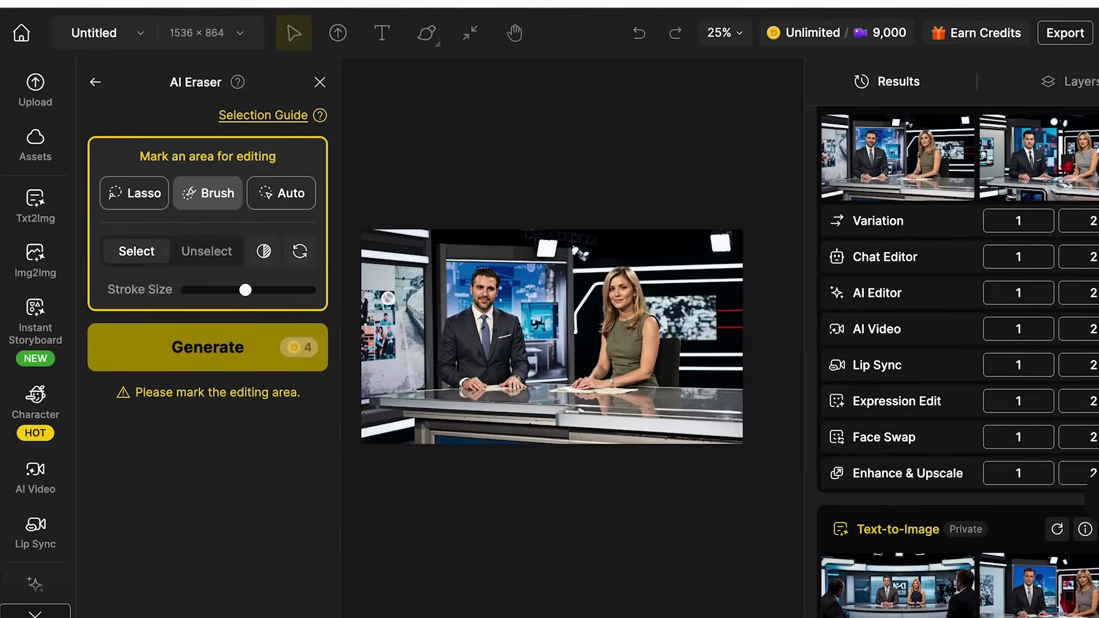
scroll(388, 298, "up", 5)
left_click_drag(244, 290, 275, 290)
scroll(437, 268, "left", 3)
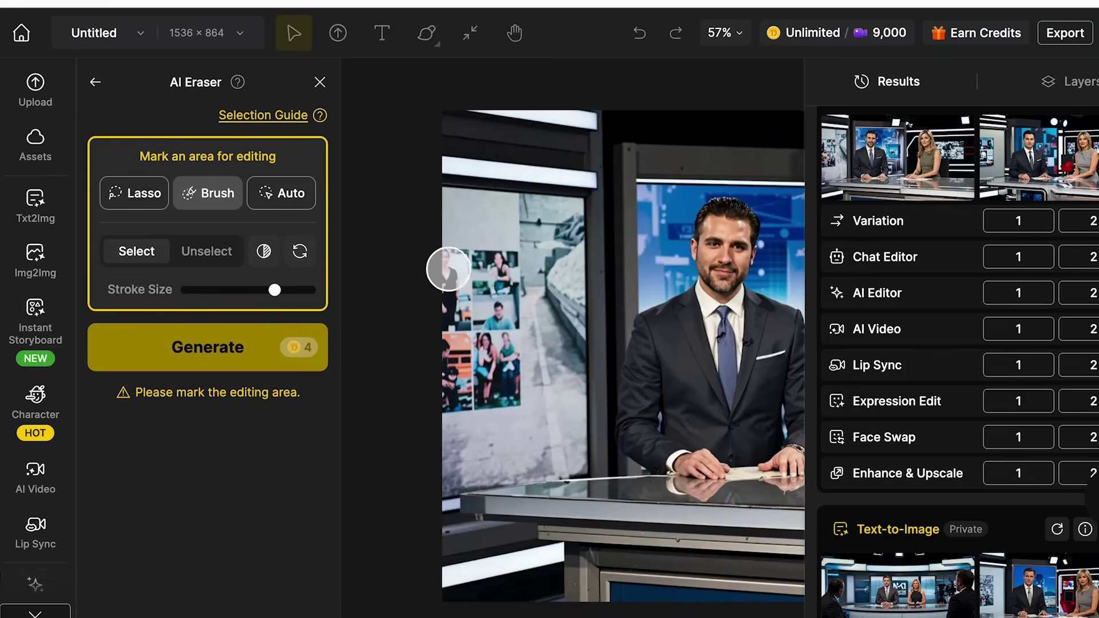
mouse_move(448, 268)
left_mouse_down()
mouse_move(459, 318)
mouse_move(448, 297)
mouse_move(449, 352)
left_mouse_up()
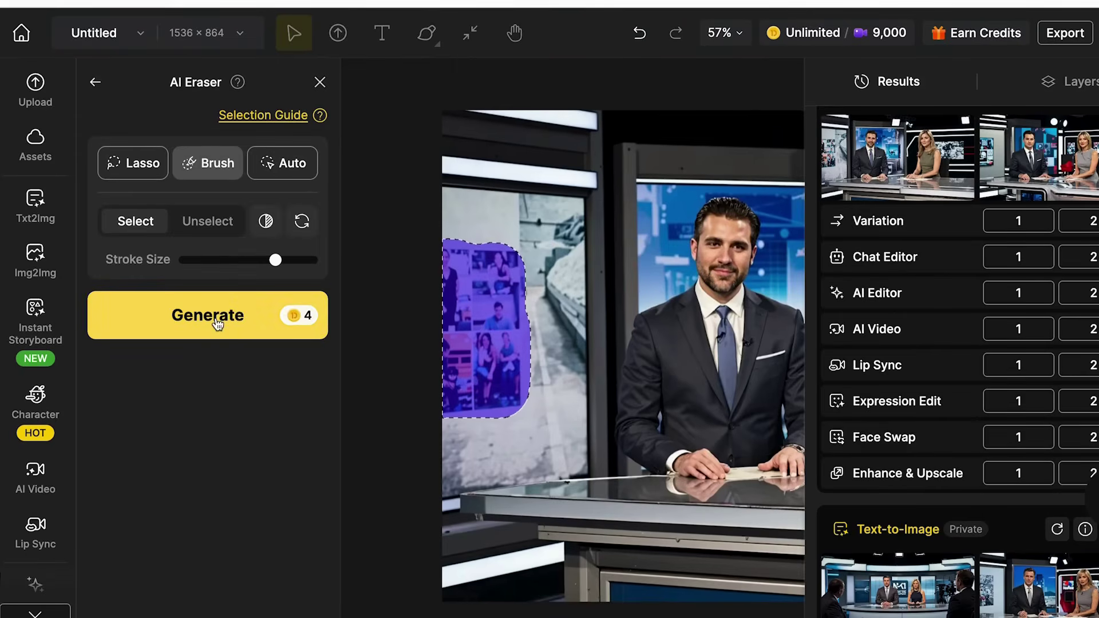
- Erase the photo wall and download the cleaned anchor image as a 1x PNG
left_click(218, 324)
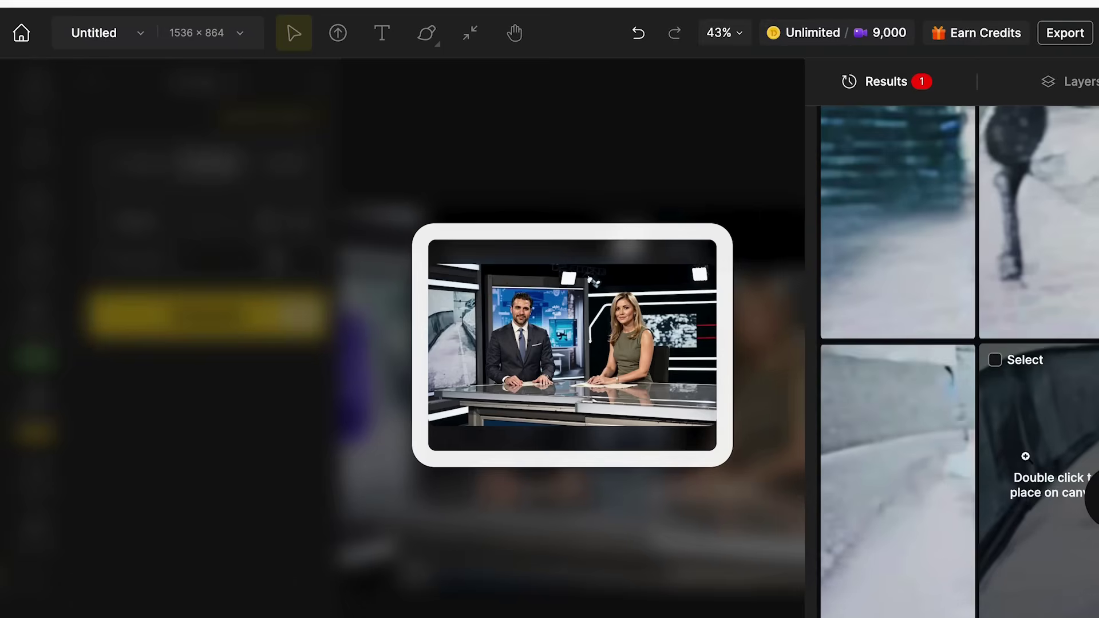
left_click(947, 466)
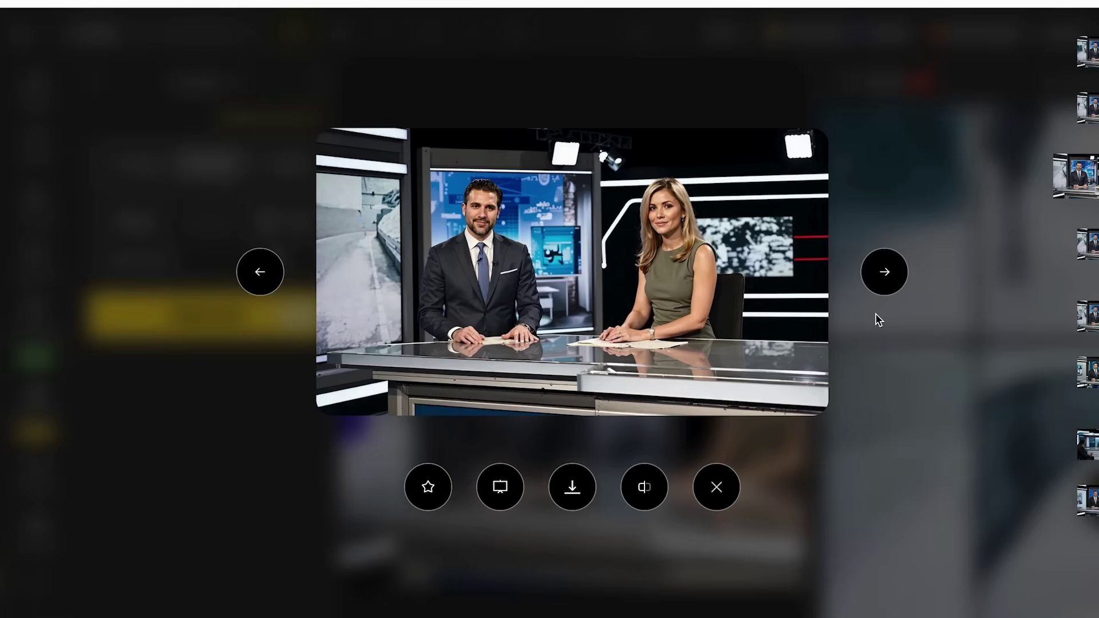
left_click(573, 487)
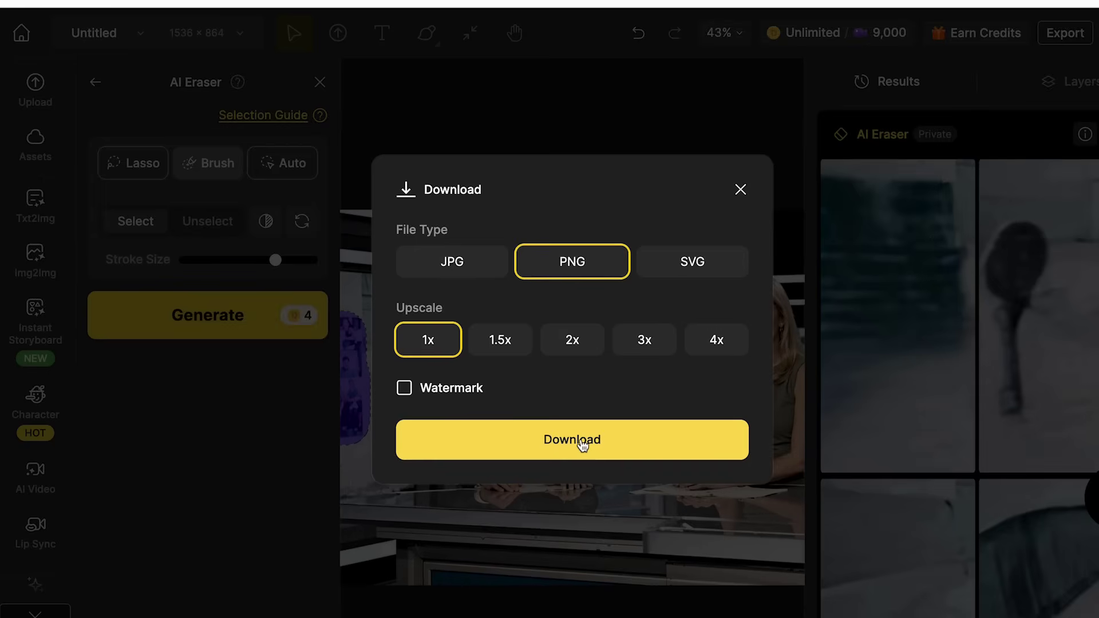
left_click(582, 445)
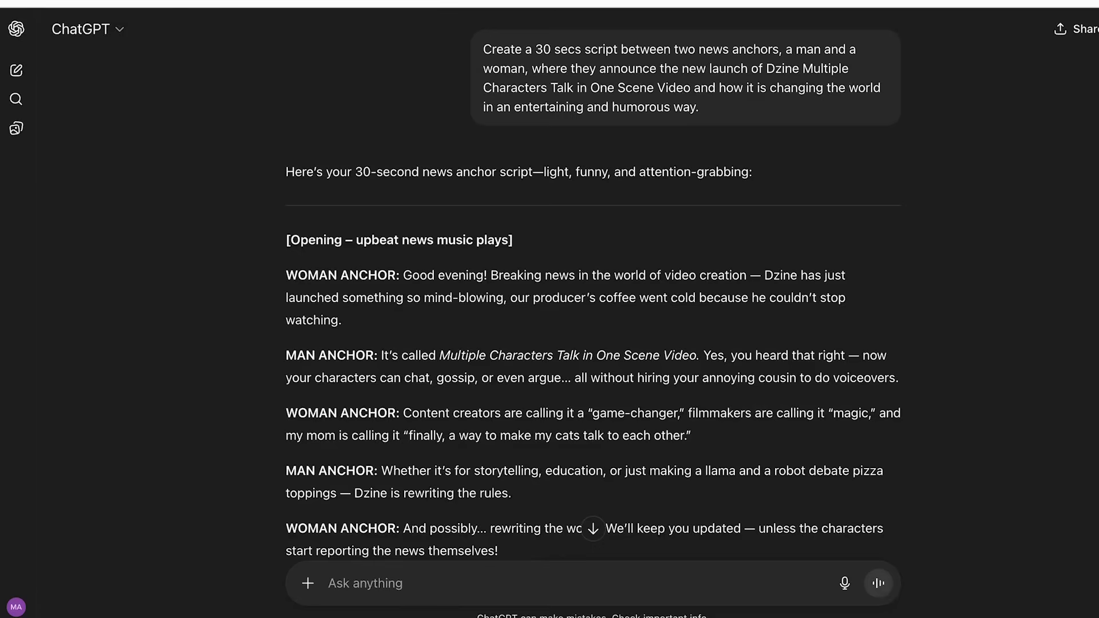
- Scroll through the ChatGPT two-anchor news script down to the closing music sting
scroll(581, 293, "up", 1)
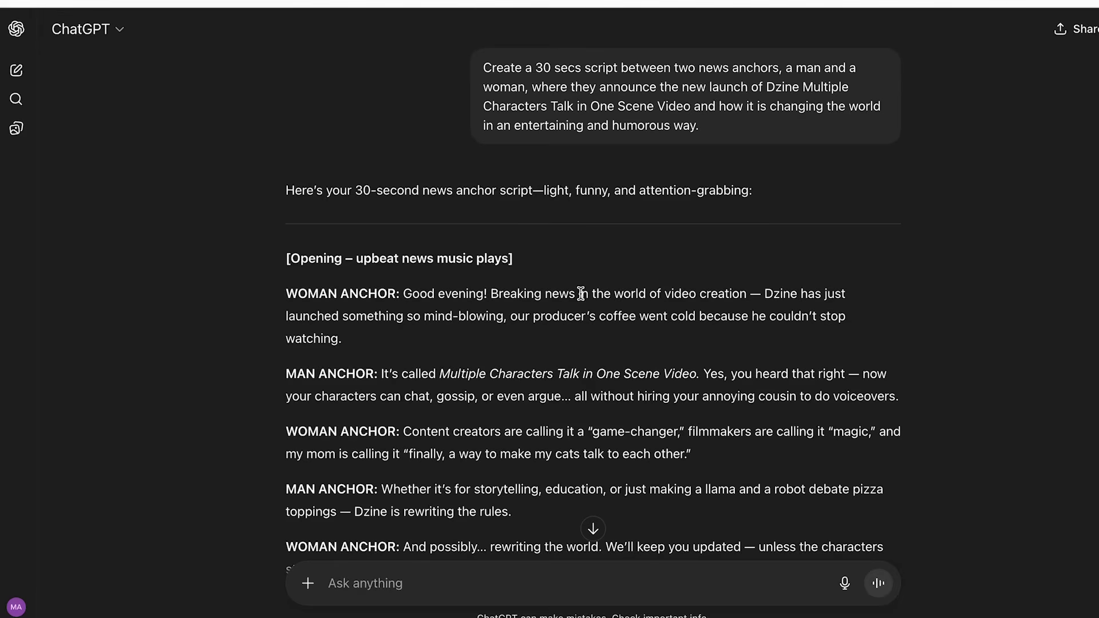
scroll(580, 294, "down", 3)
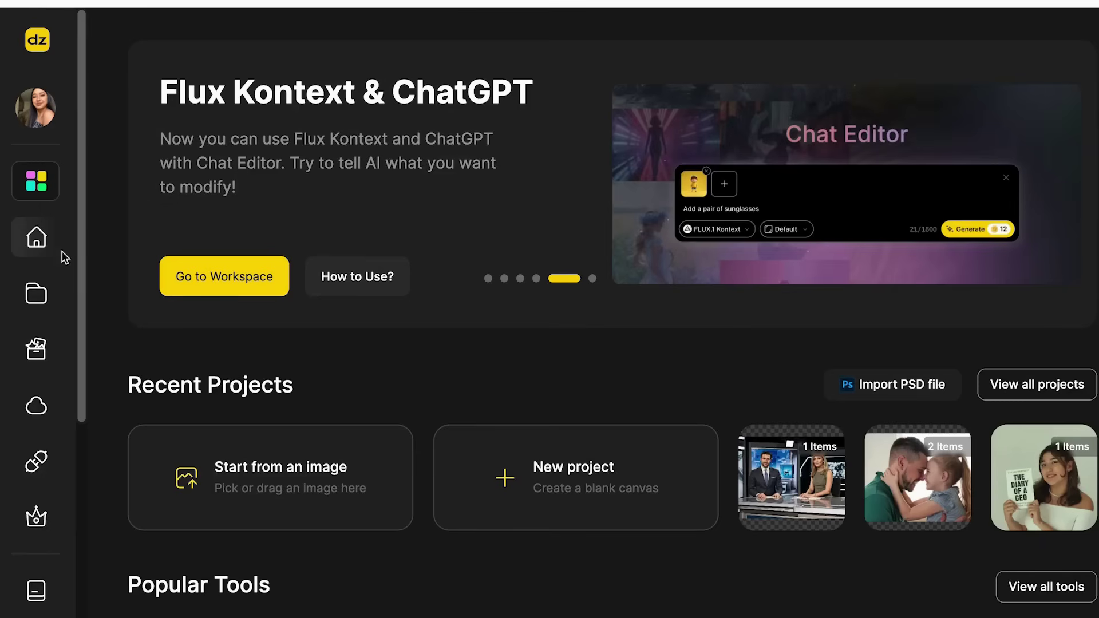
- Open Lip Sync and upload the news-studio image onto a new 1536 × 864 canvas
scroll(430, 297, "down", 10)
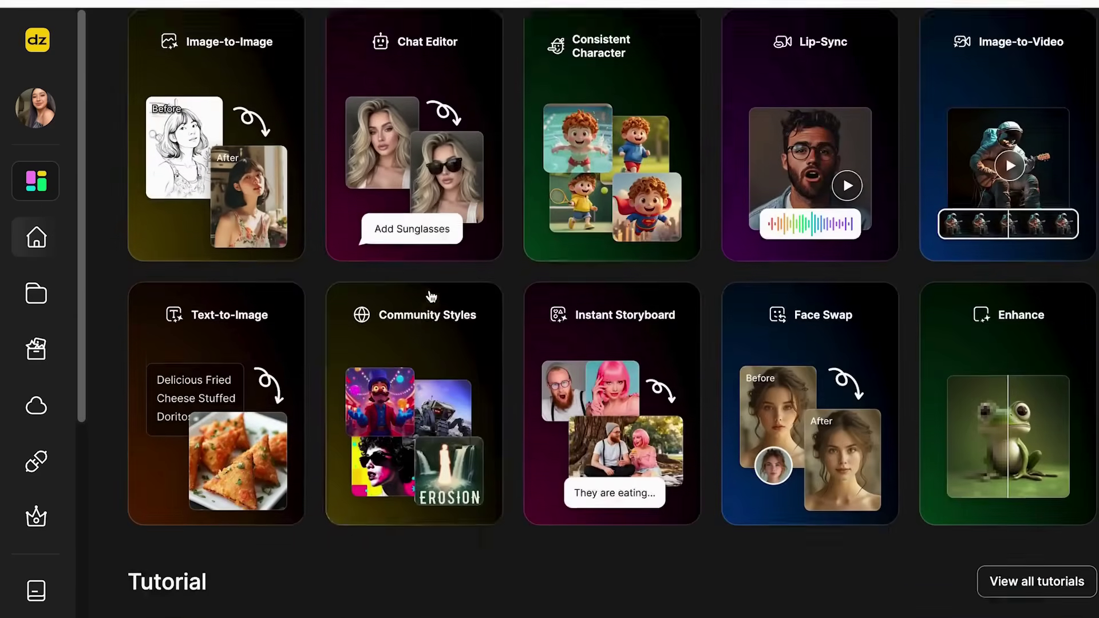
scroll(431, 297, "up", 1)
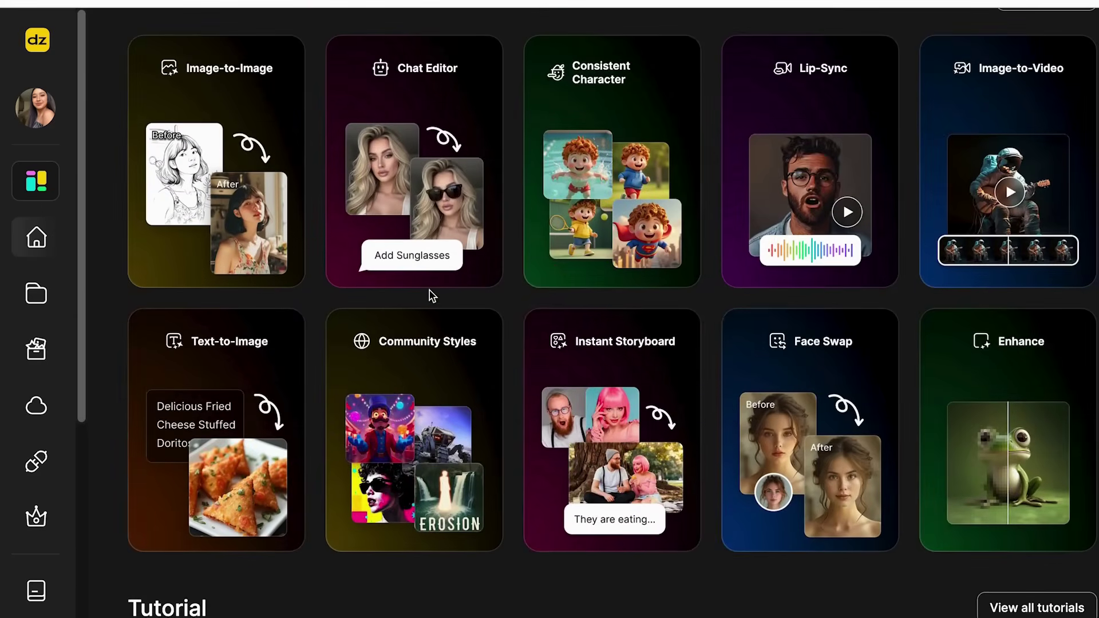
left_click(824, 153)
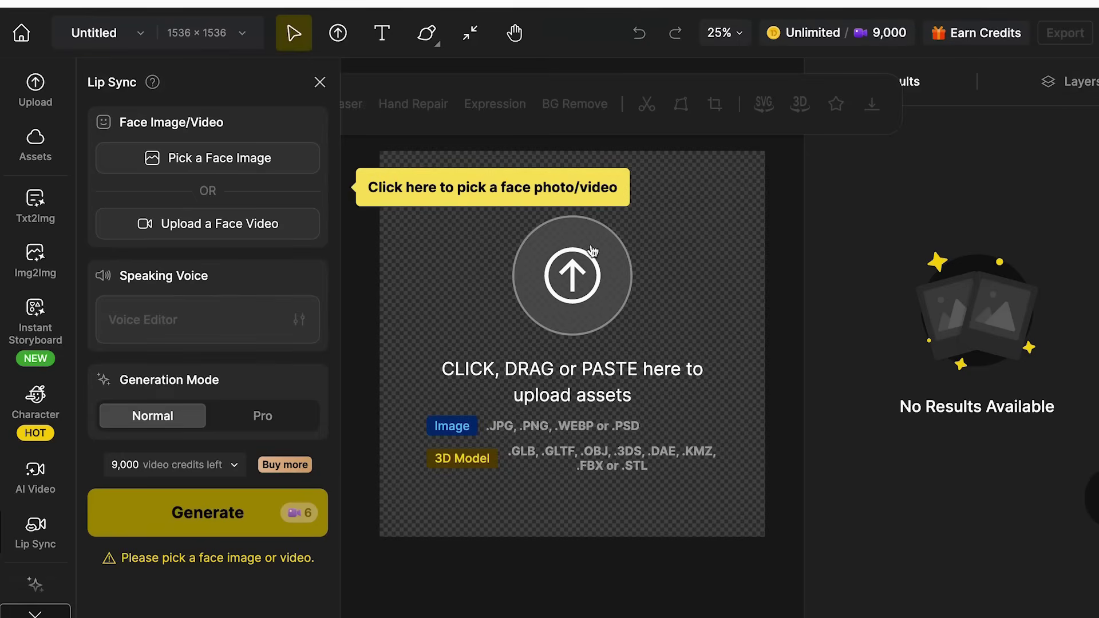
left_click(578, 266)
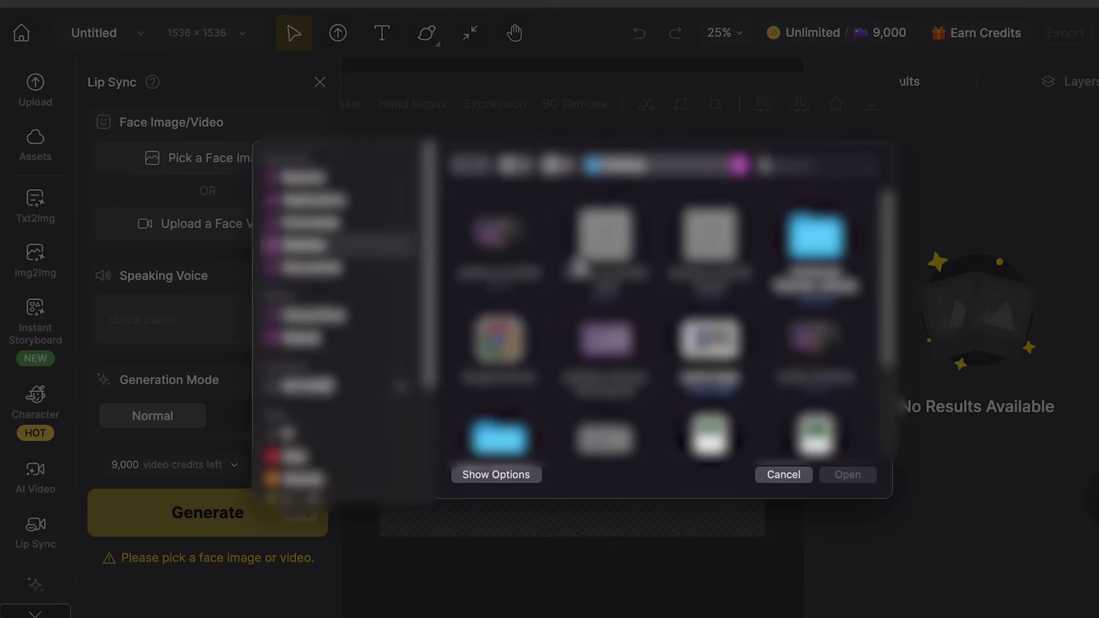
scroll(709, 286, "down", 1)
left_click(715, 298)
left_click(847, 474)
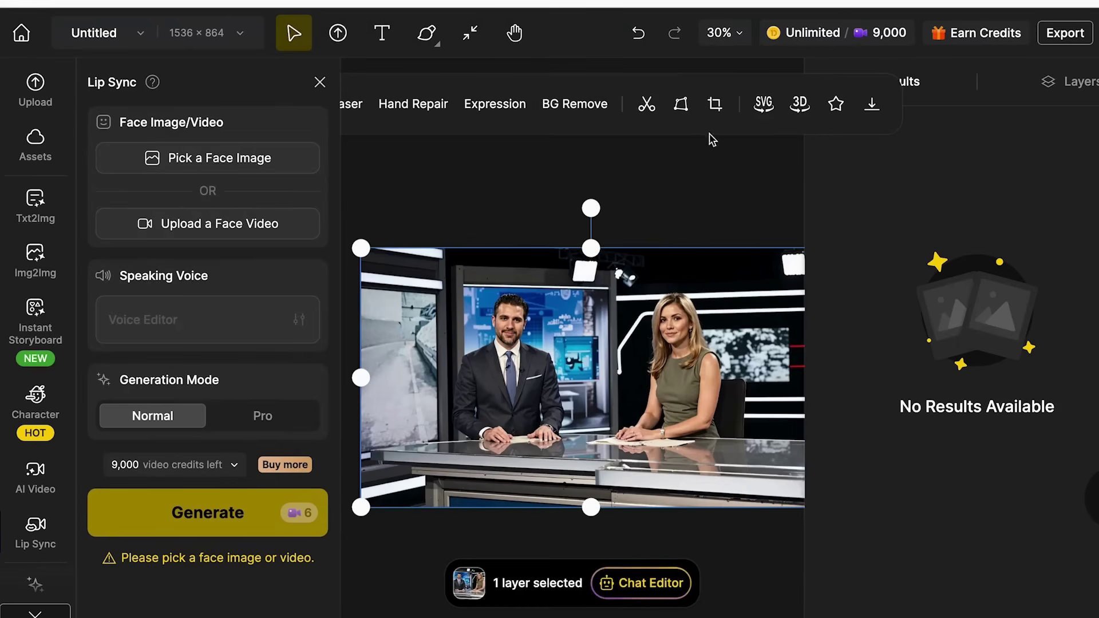
- Crop the studio image slightly in from the top-left corner and the right side
left_click(714, 104)
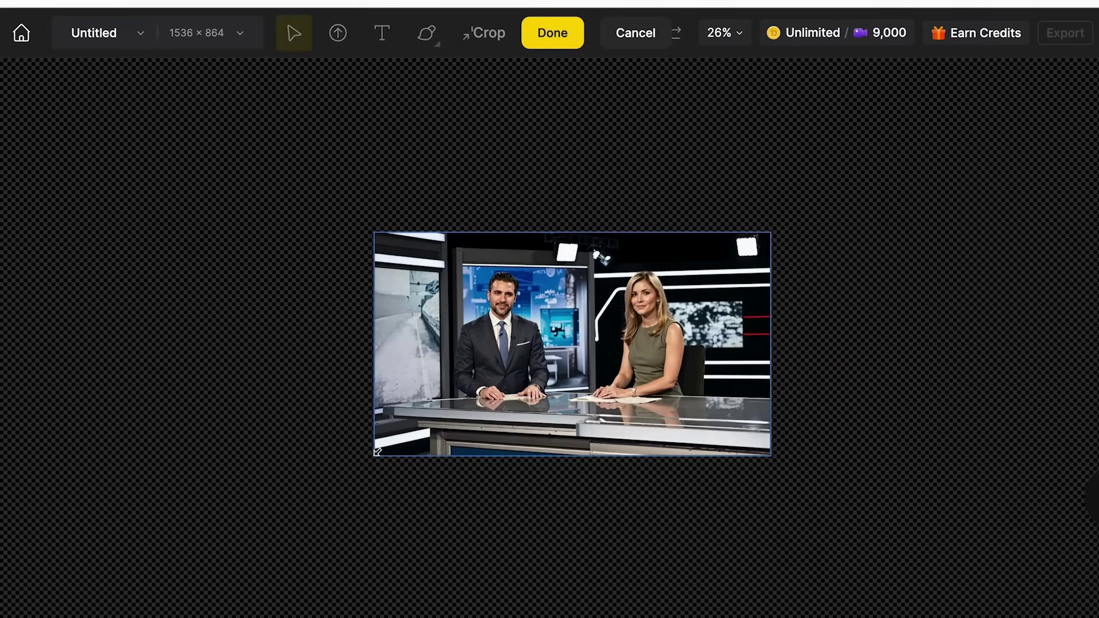
left_click_drag(376, 234, 409, 245)
left_click_drag(769, 252, 727, 246)
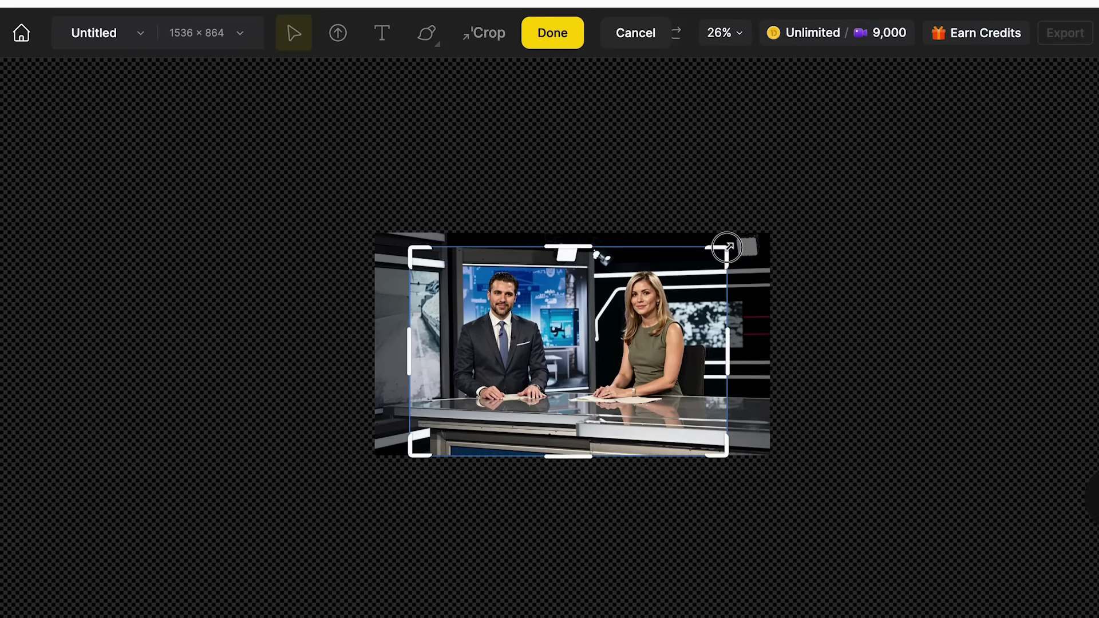
left_click(547, 34)
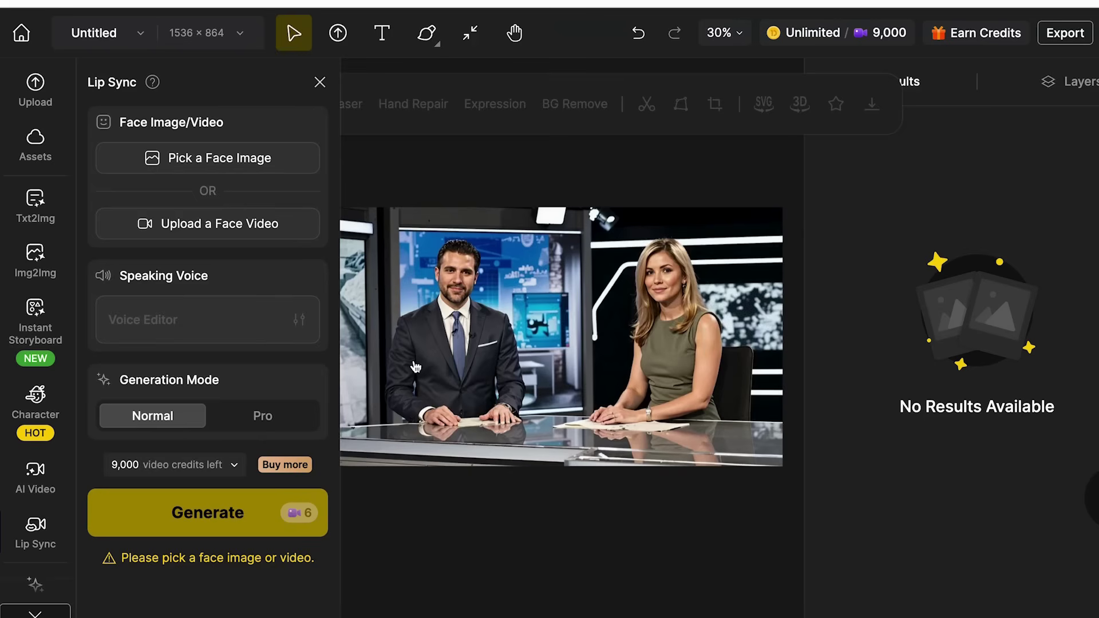
- Pick the canvas image and mark both anchors' faces, then continue to the Voice Editor
left_click(216, 165)
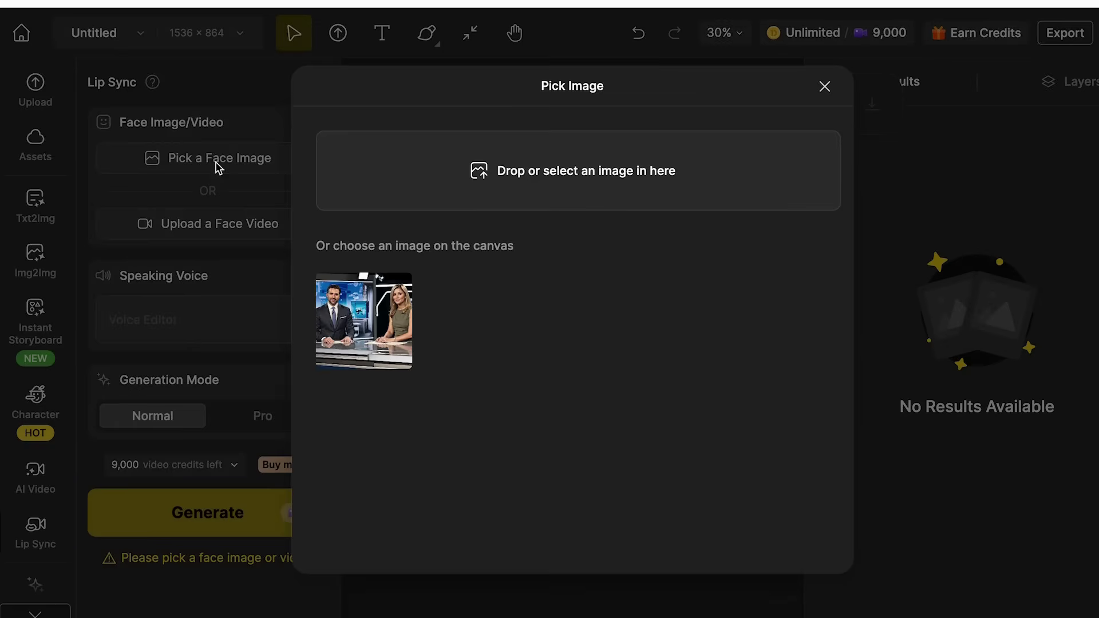
left_click(373, 340)
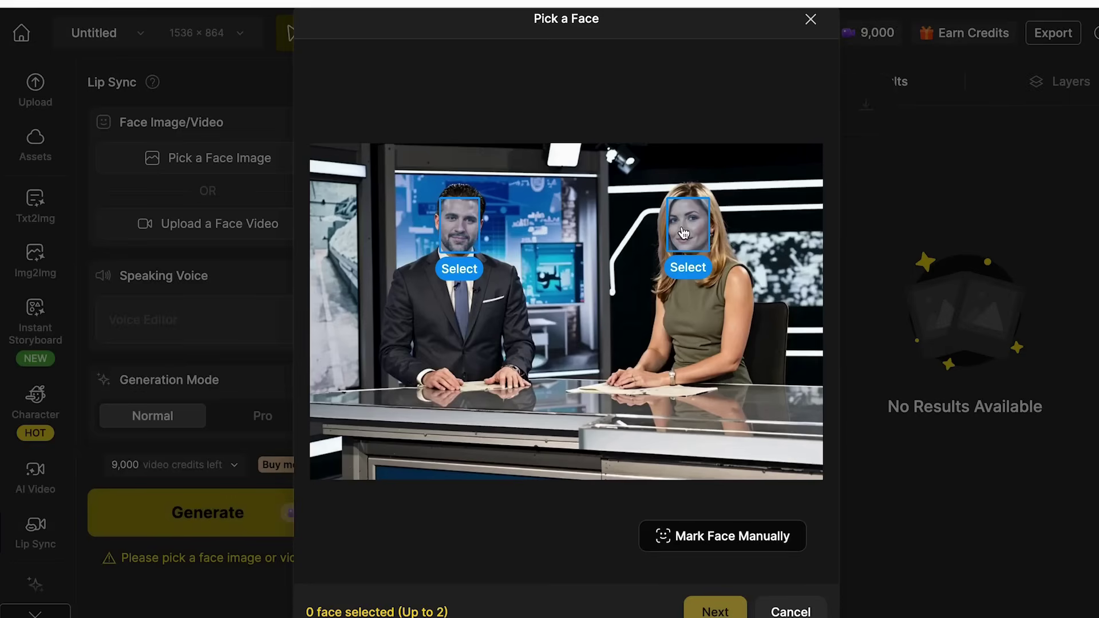
left_click(684, 231)
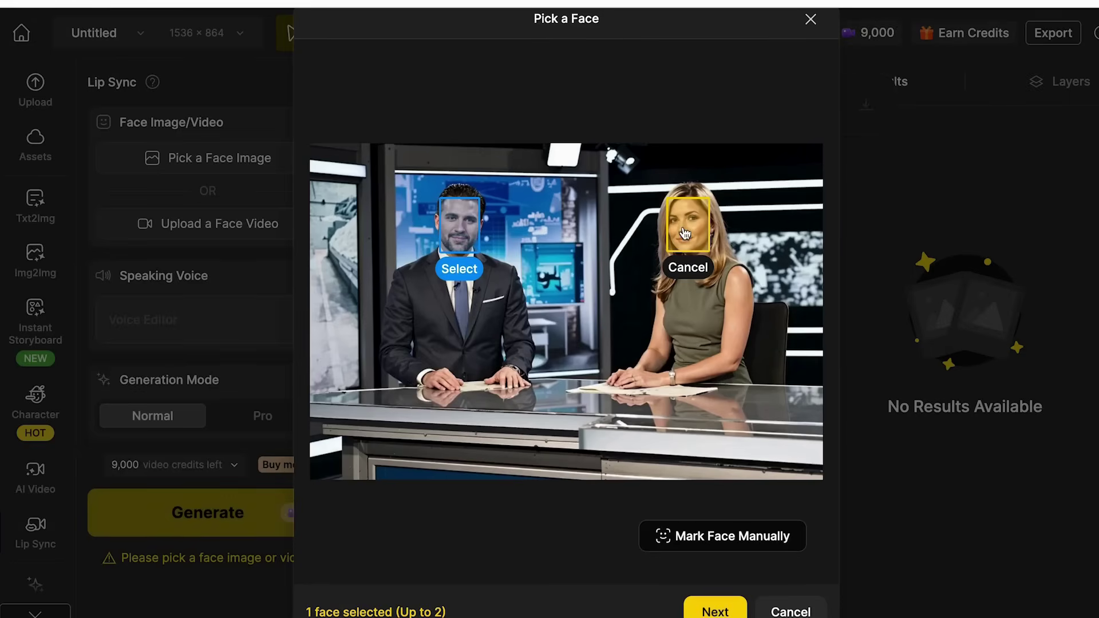
left_click(454, 228)
scroll(526, 280, "down", 1)
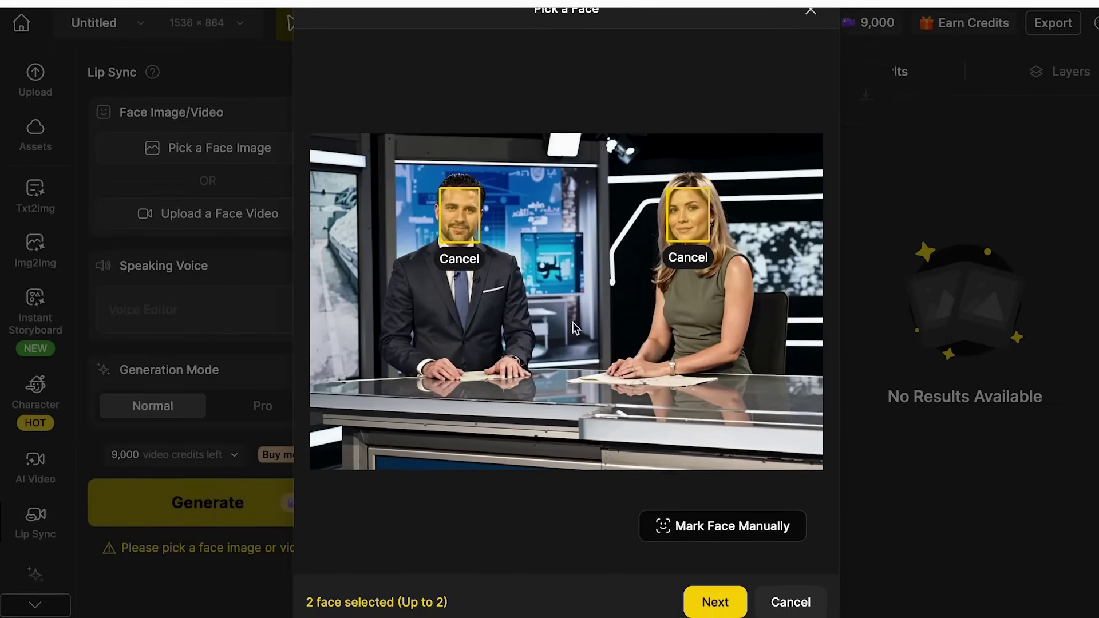
left_click(704, 608)
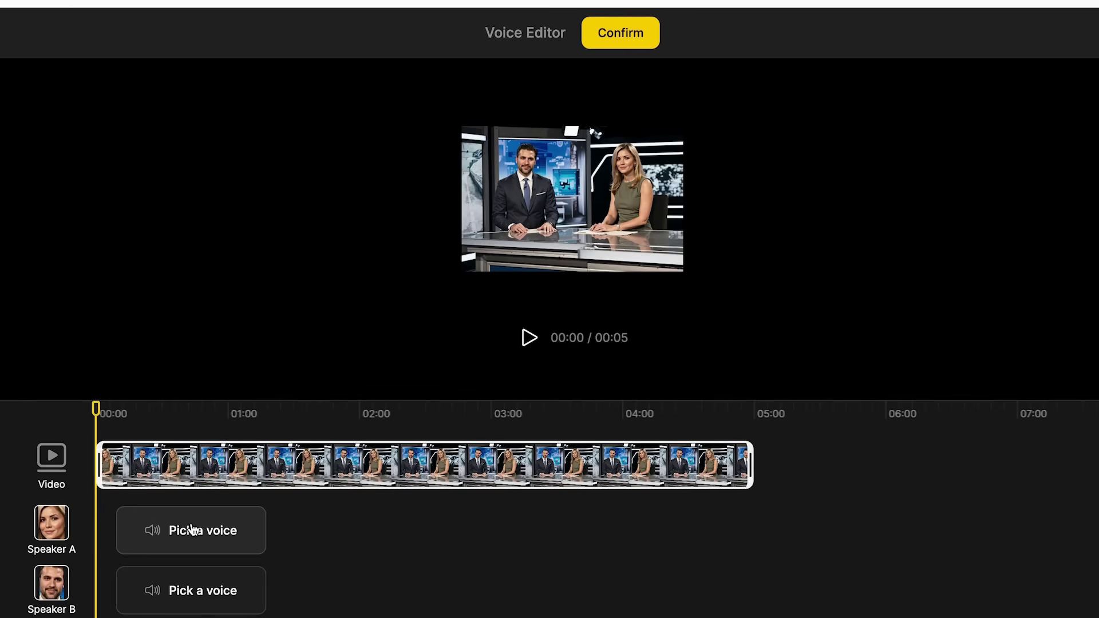
- Choose the English Hope voice for Speaker A after previewing it
left_click(192, 530)
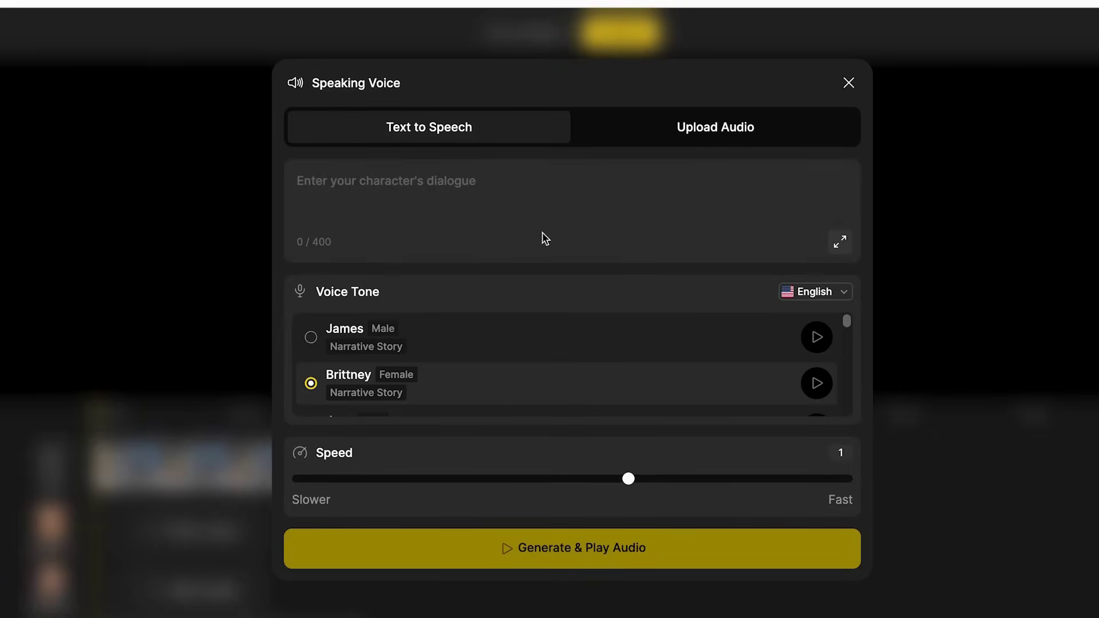
scroll(505, 366, "down", 2)
scroll(505, 371, "up", 2)
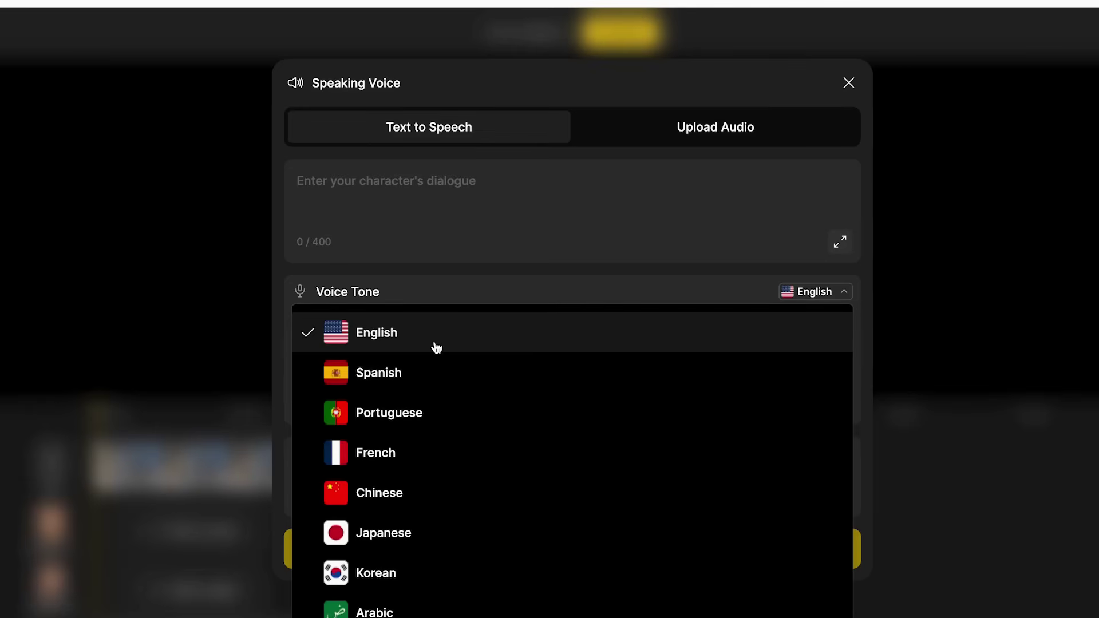
left_click(397, 333)
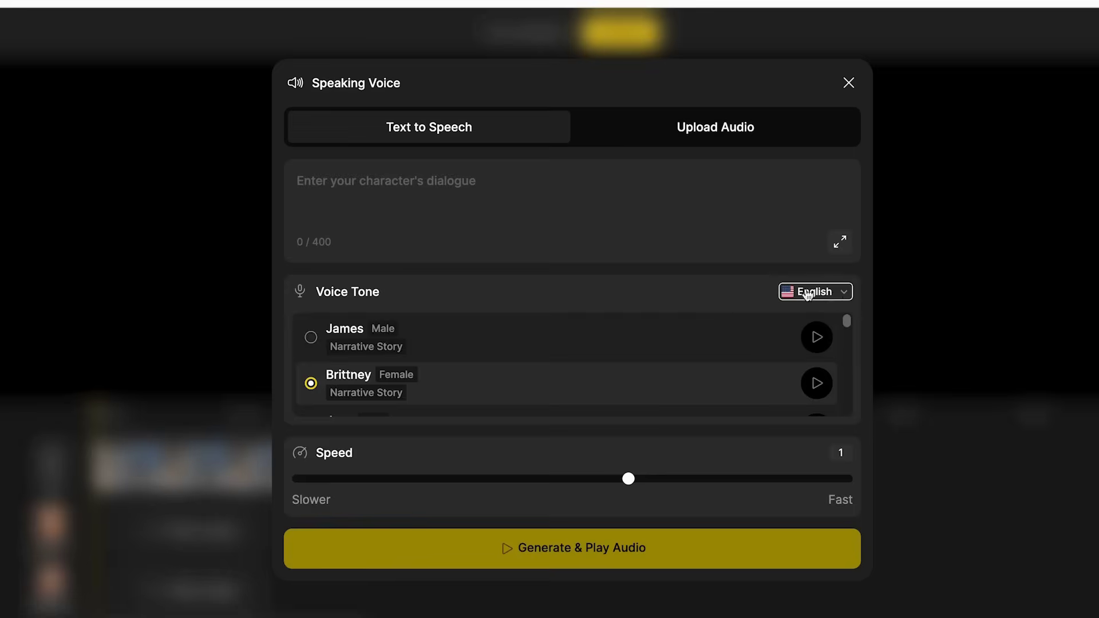
left_click(815, 291)
key("Escape")
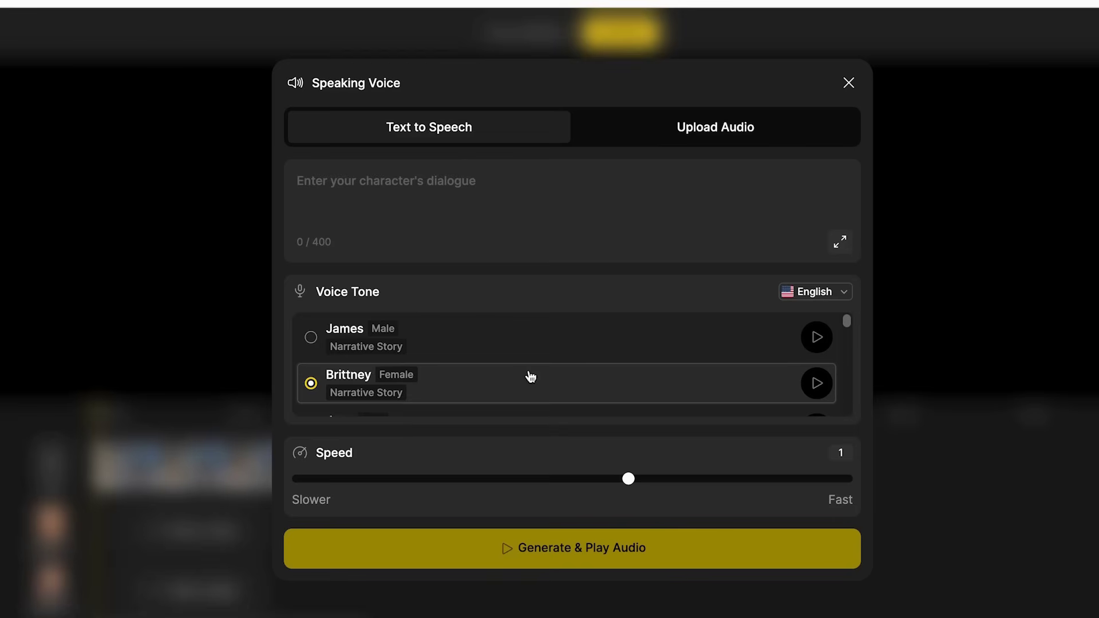
scroll(551, 383, "down", 1)
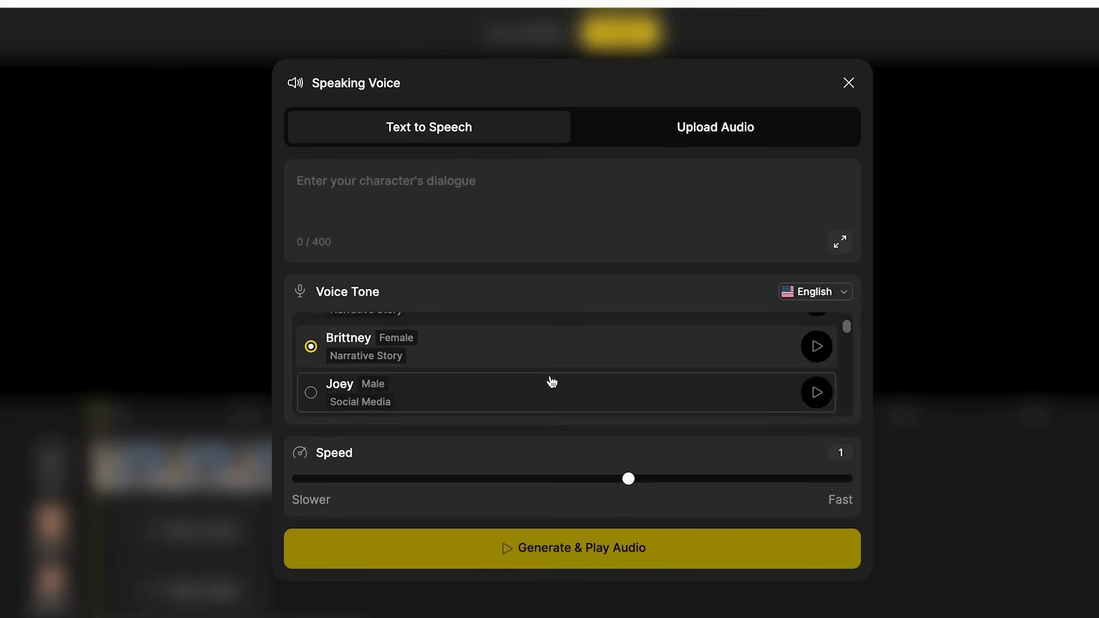
scroll(550, 381, "up", 1)
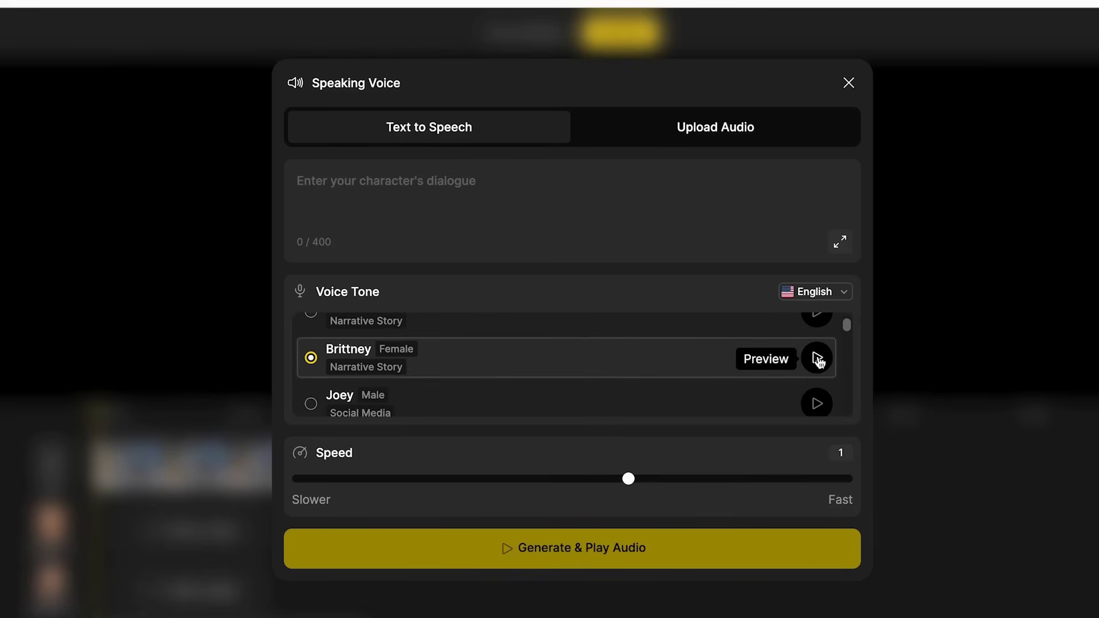
scroll(383, 351, "down", 2)
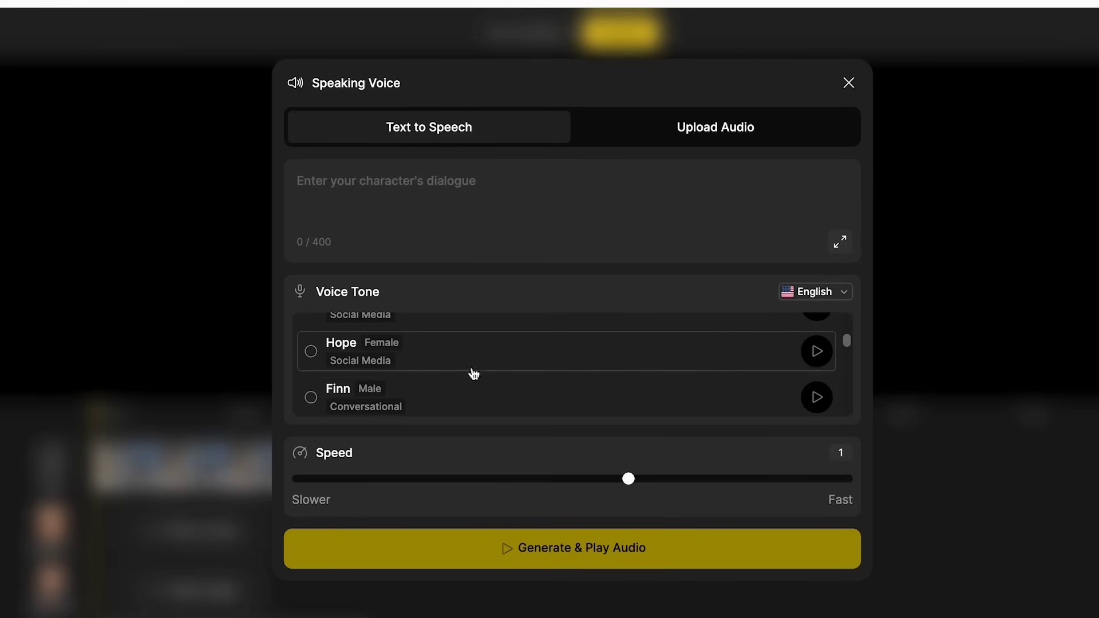
left_click(818, 360)
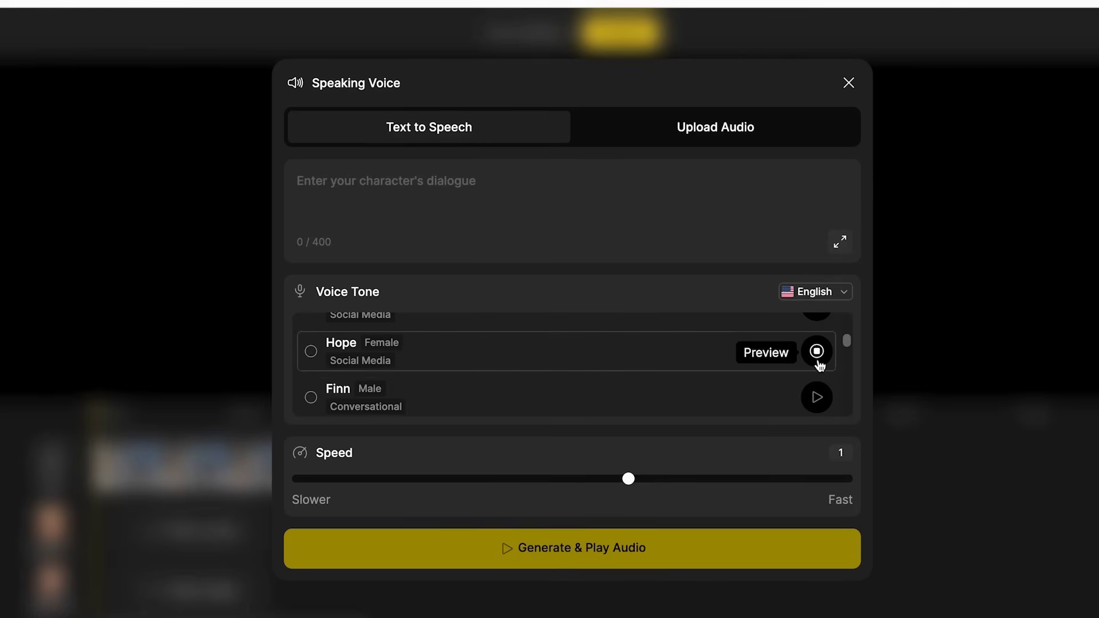
left_click(313, 356)
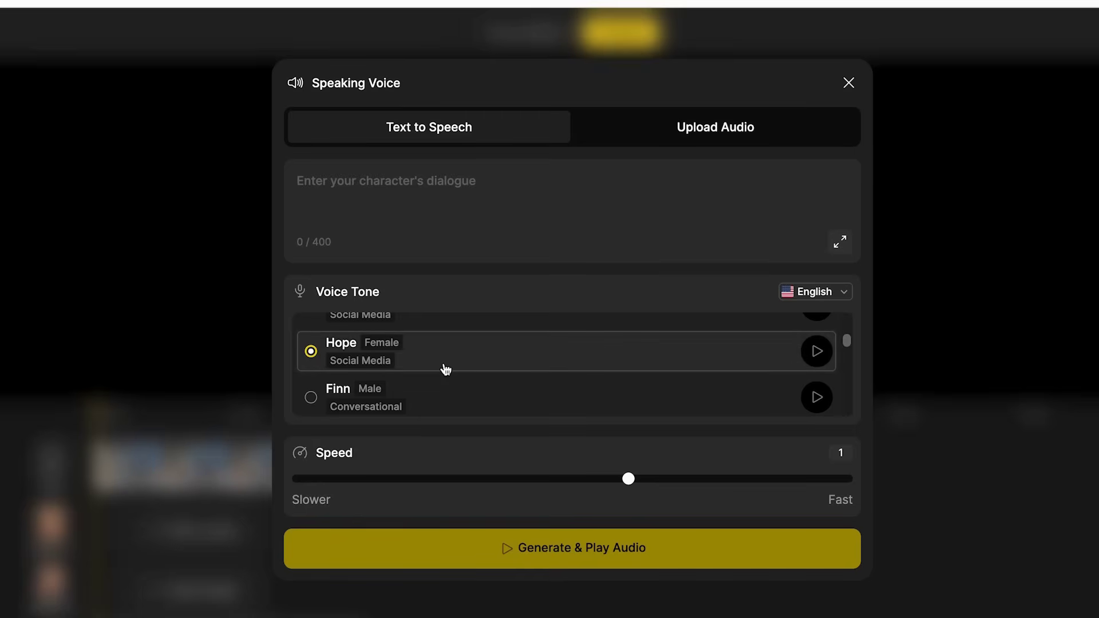
- Paste the 'Good evening' opening line, replace the dash before Dzine with a comma, and generate audio
scroll(389, 372, "up", 3)
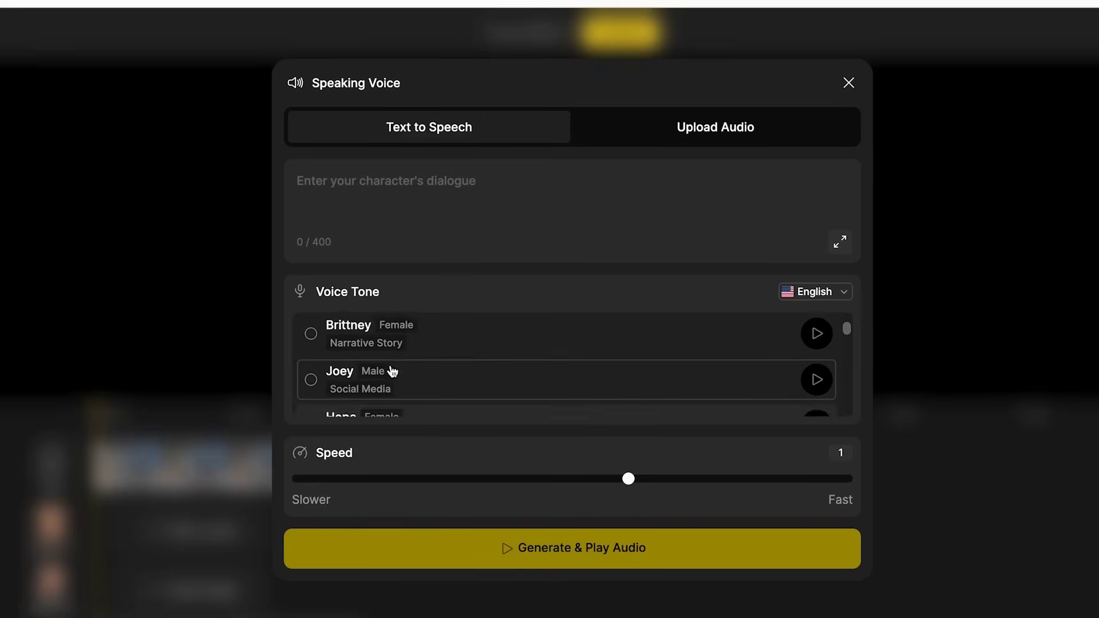
left_click(415, 191)
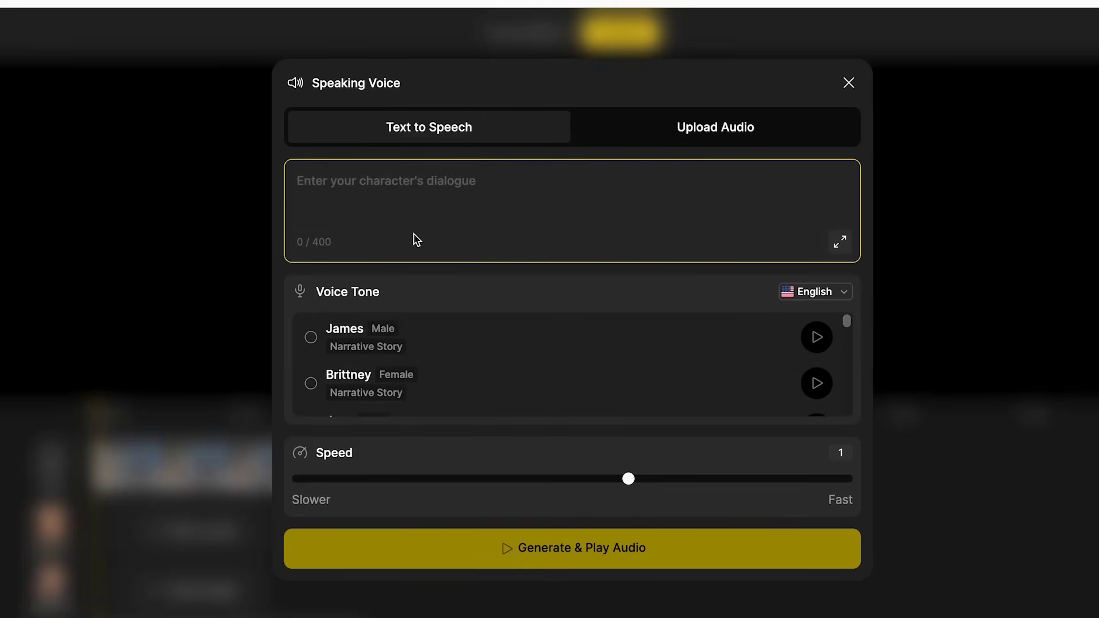
type("Good evening! Breaking news in the world of video creation — Dzine has just launched something so mind-blowing, our producer’s coffee went cold because he couldn’t stop watching.")
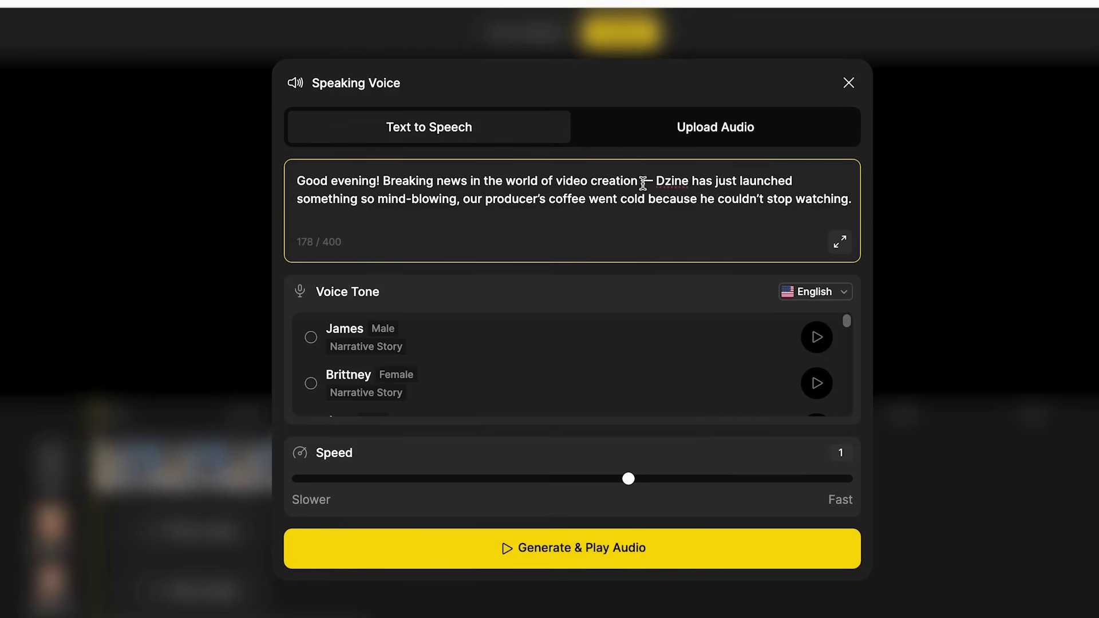
left_click(655, 181)
key("BackSpace")
key("BackSpace")
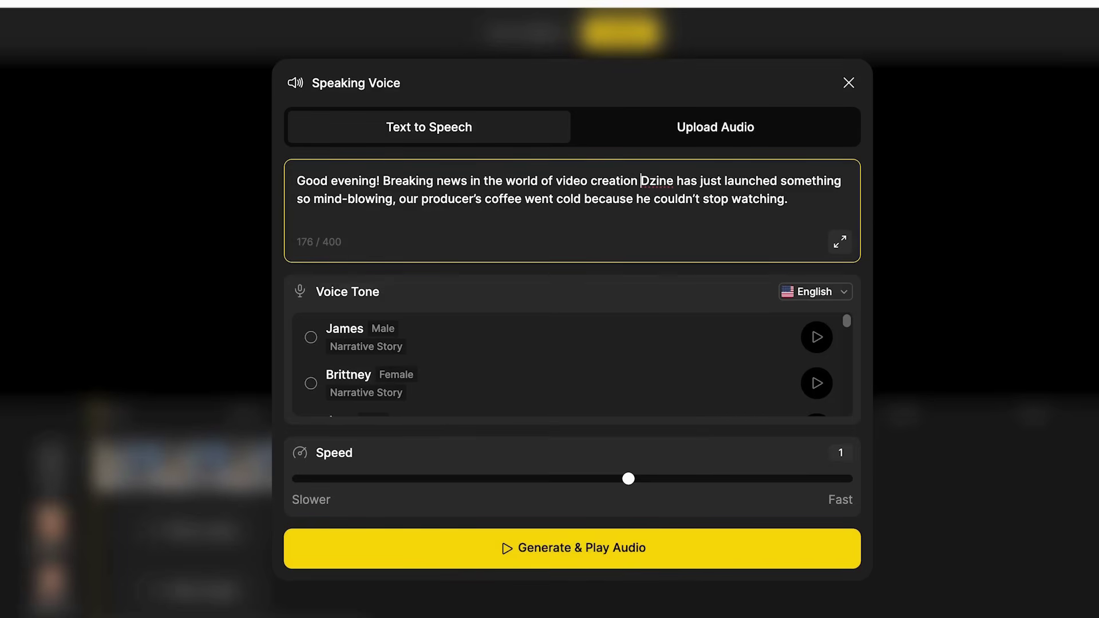
key("BackSpace")
type(",")
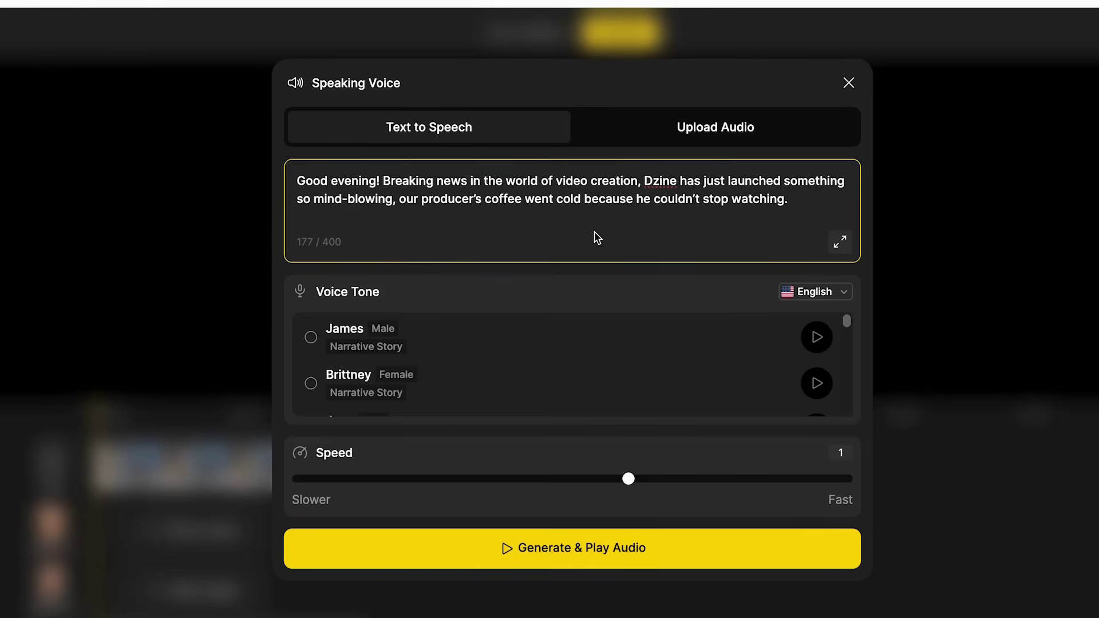
scroll(511, 366, "down", 1)
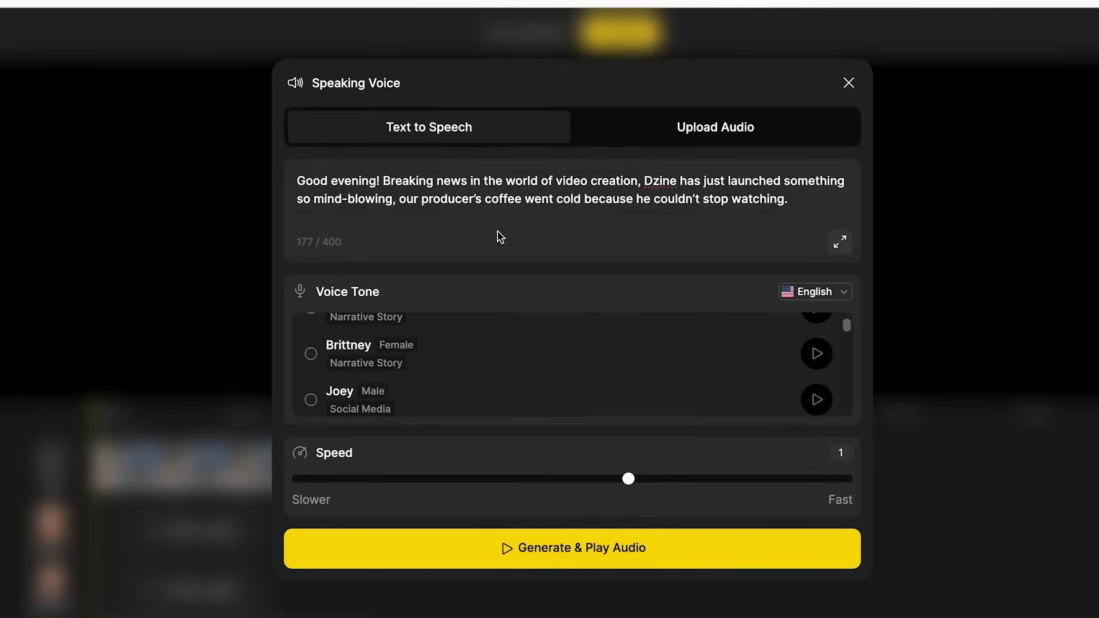
scroll(563, 379, "up", 1)
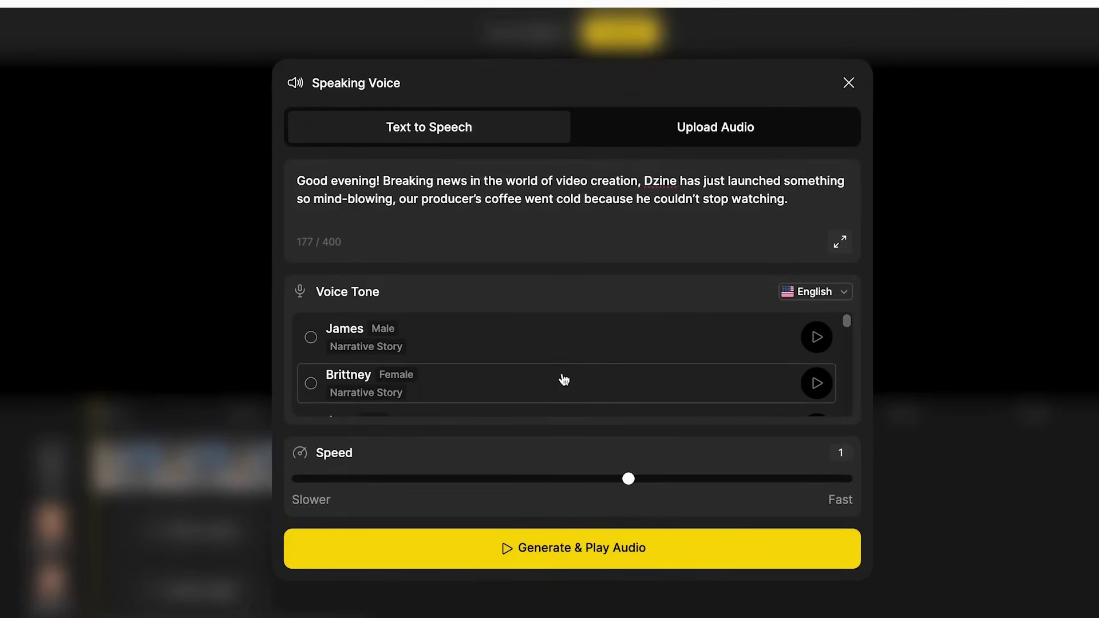
left_click(568, 561)
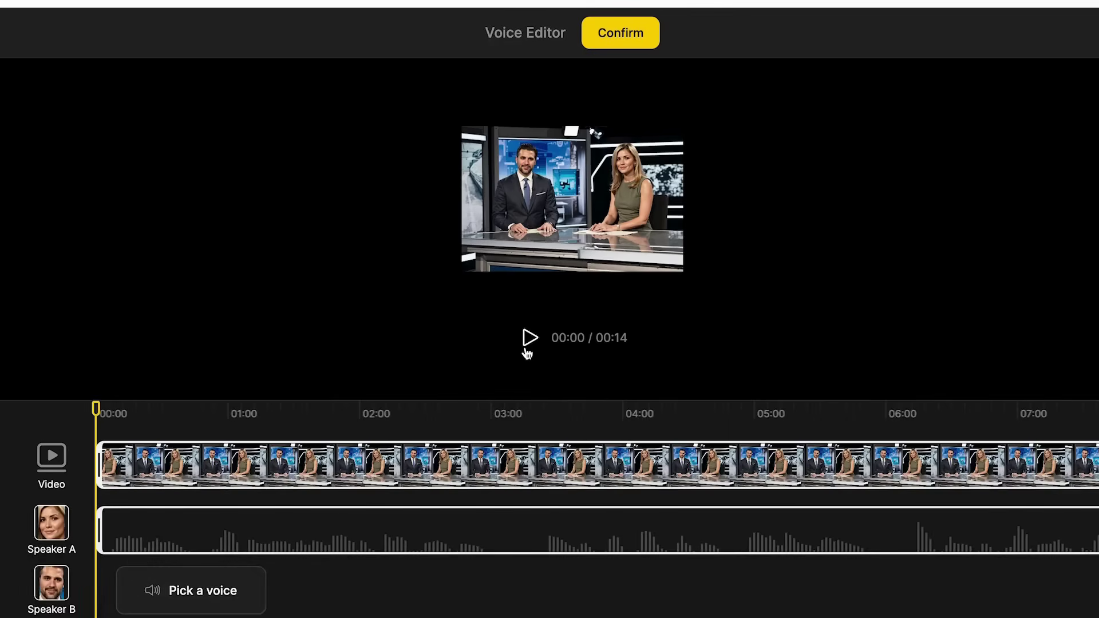
- Play back and stop the video preview with Speaker A's new voice track
left_click(527, 350)
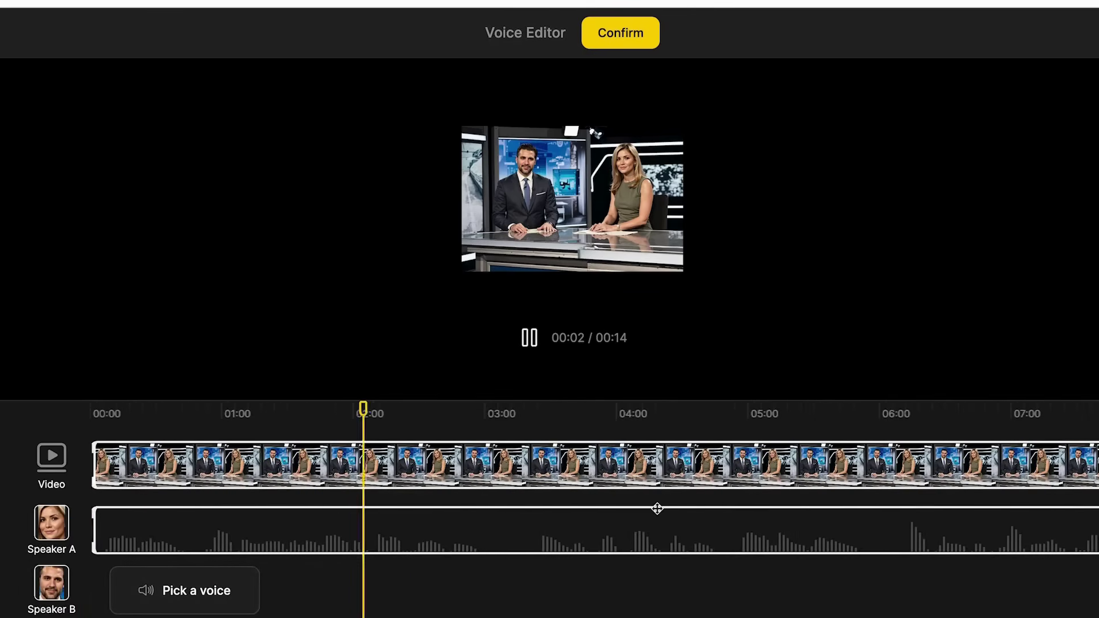
scroll(657, 508, "right", 2)
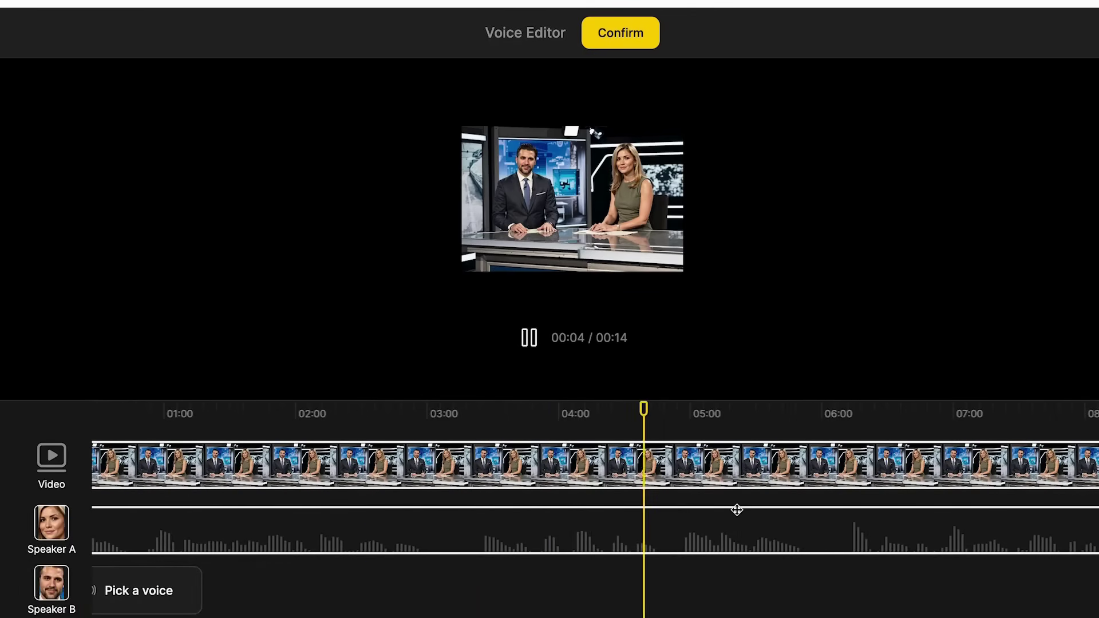
left_click(527, 338)
- Start Speaker B's voice setup and select the man anchor's first script line in ChatGPT
scroll(559, 502, "right", 3)
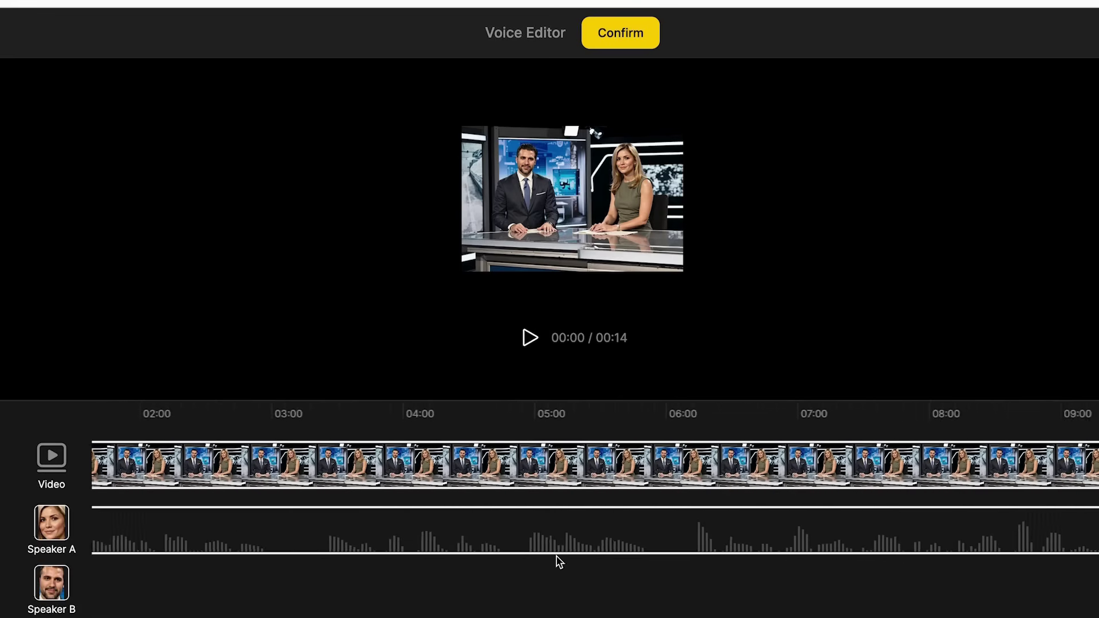
scroll(559, 562, "left", 4)
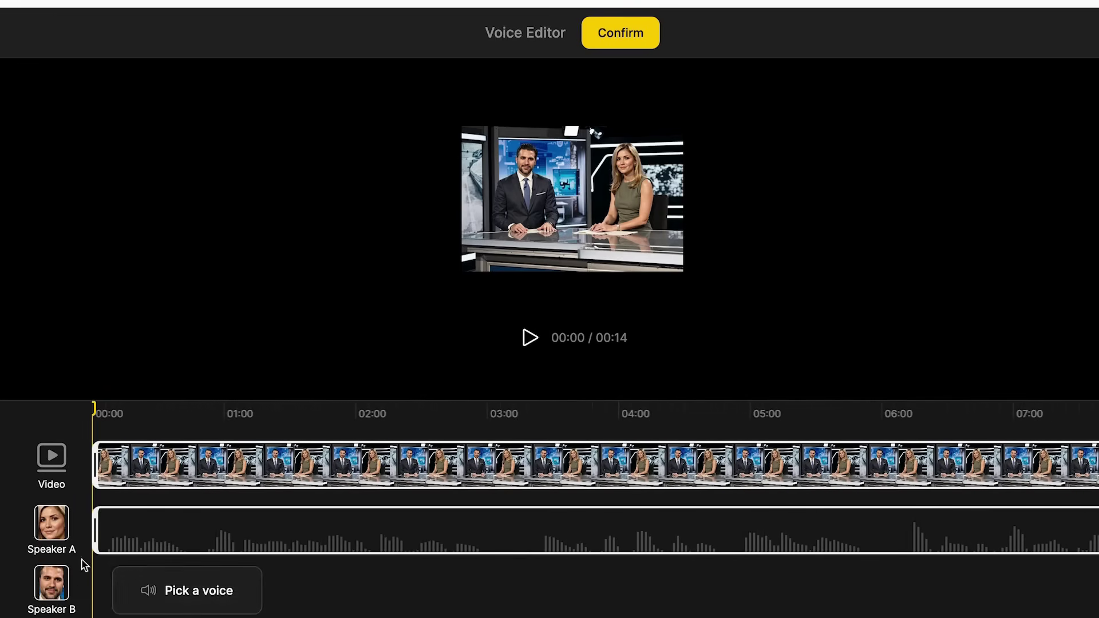
left_click(190, 592)
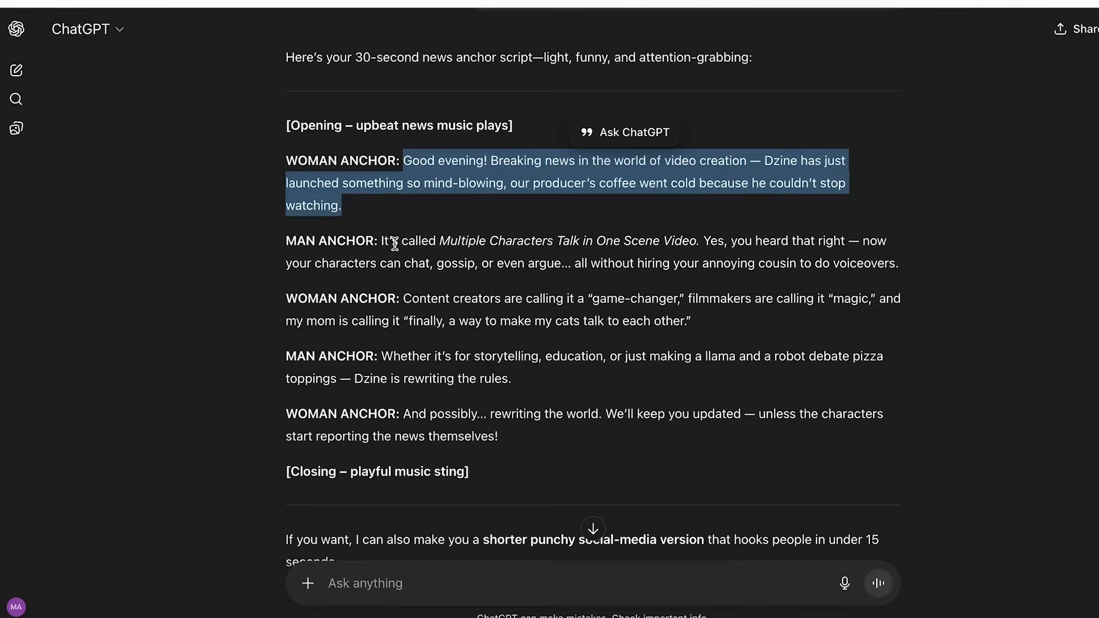
left_click_drag(381, 241, 902, 275)
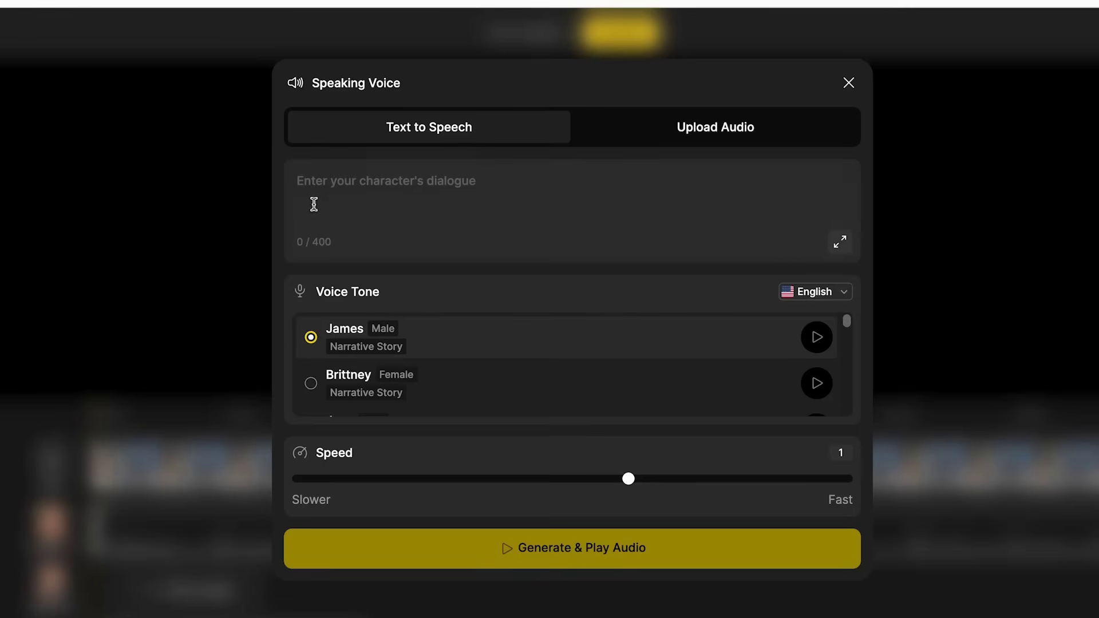
- Paste the man anchor's line for Speaker B, replacing the dash after 'right' with a comma
left_click(307, 189)
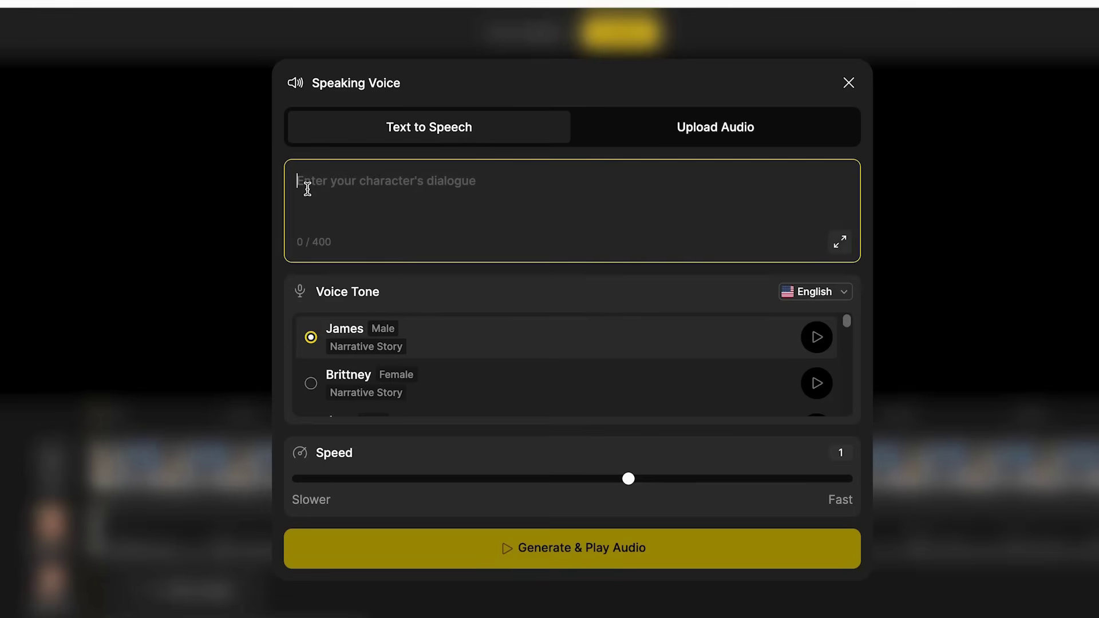
type("It’s called Multiple Characters Talk in One Scene Video. Yes, you heard that right — now your characters can chat, gossip, or even argue... all without hiring your annoying cousin to do voiceovers.")
double_click(774, 181)
key("BackSpace")
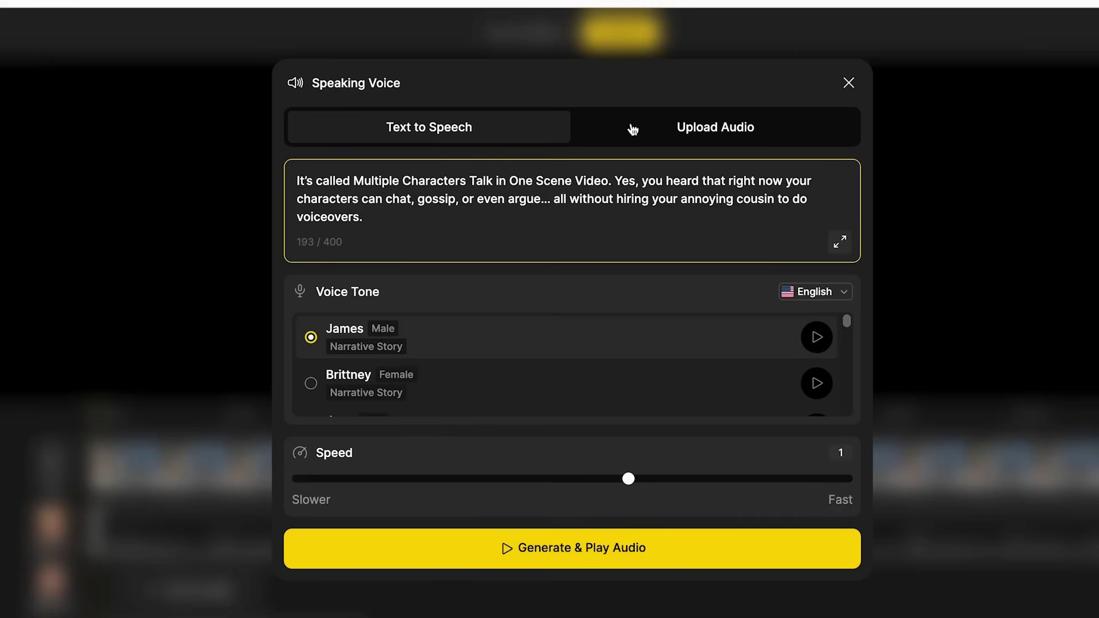
type(",")
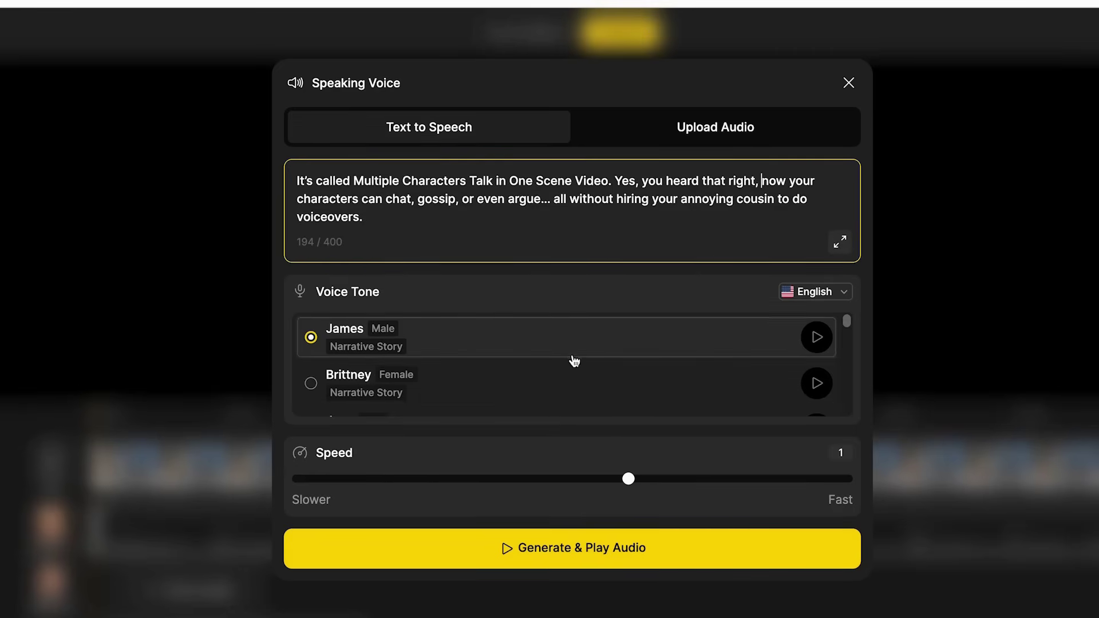
- Give Speaker B the Joey voice at speed 1.05 and generate the audio
left_click(816, 337)
scroll(818, 369, "down", 1)
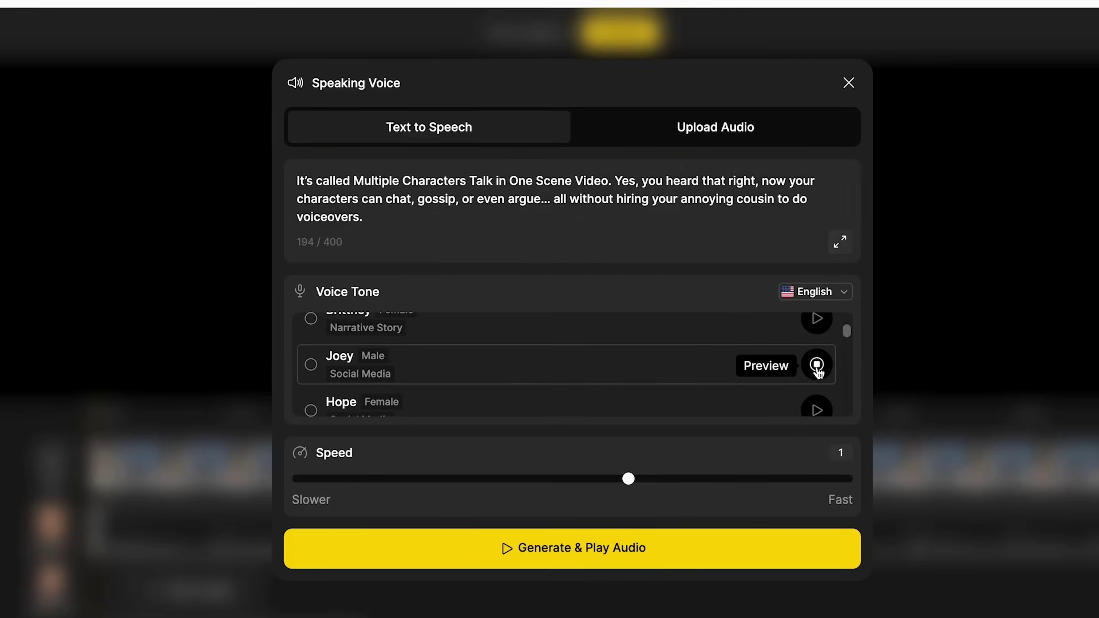
left_click(563, 374)
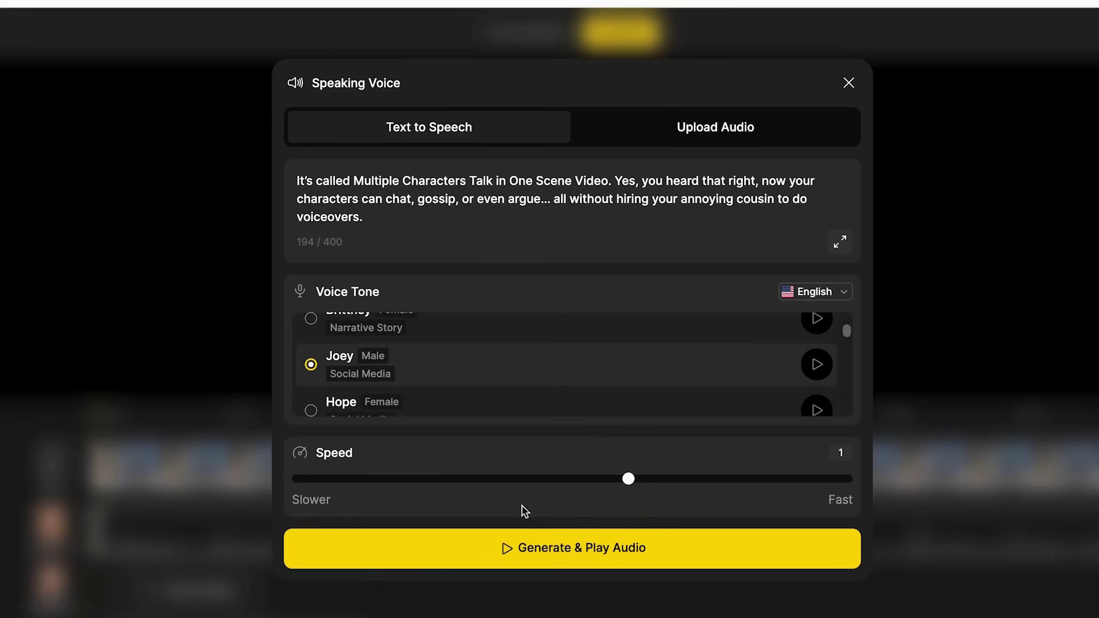
left_click_drag(645, 481, 686, 483)
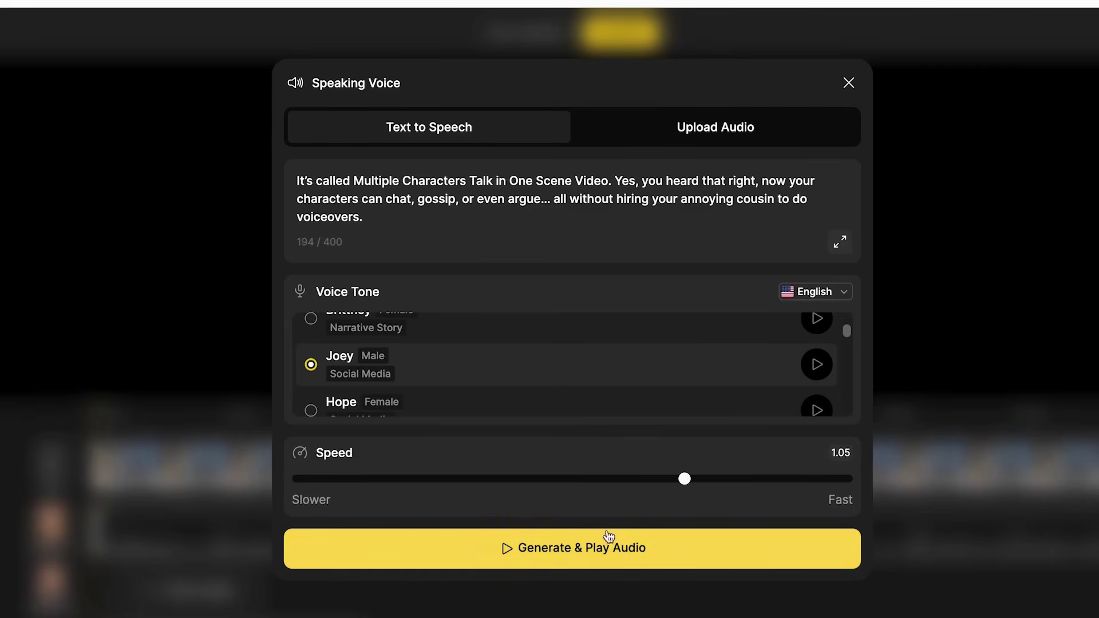
left_click(554, 550)
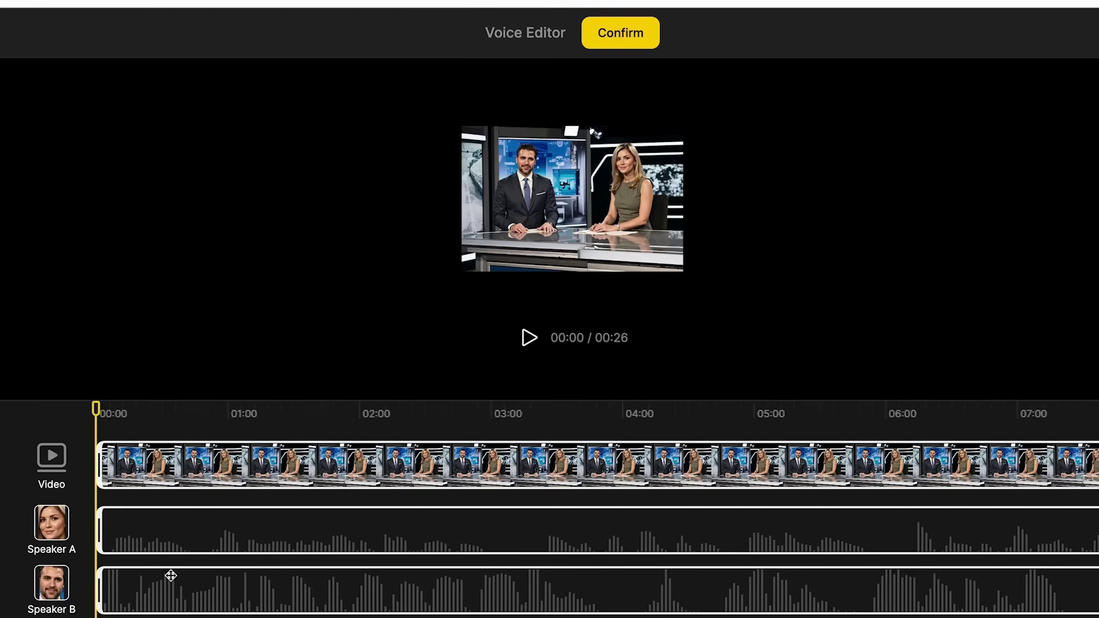
- Drag Speaker B's audio clip rightward to start near the end of Speaker A's clip
left_click_drag(231, 596, 481, 596)
scroll(532, 596, "right", 5)
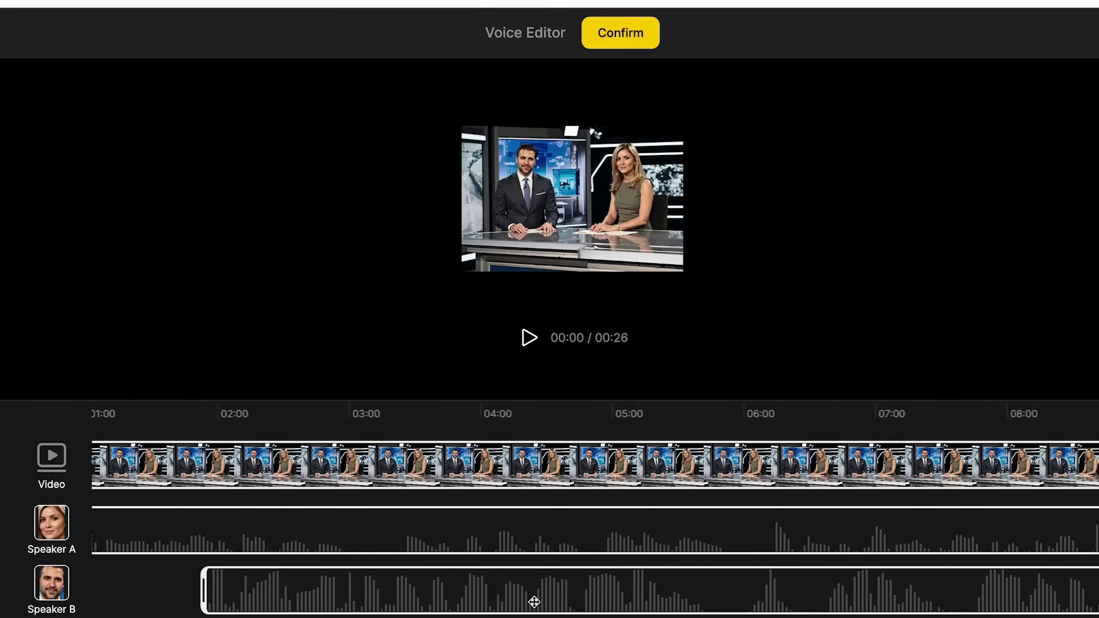
left_click_drag(387, 584, 873, 586)
scroll(862, 588, "right", 3)
scroll(861, 588, "right", 4)
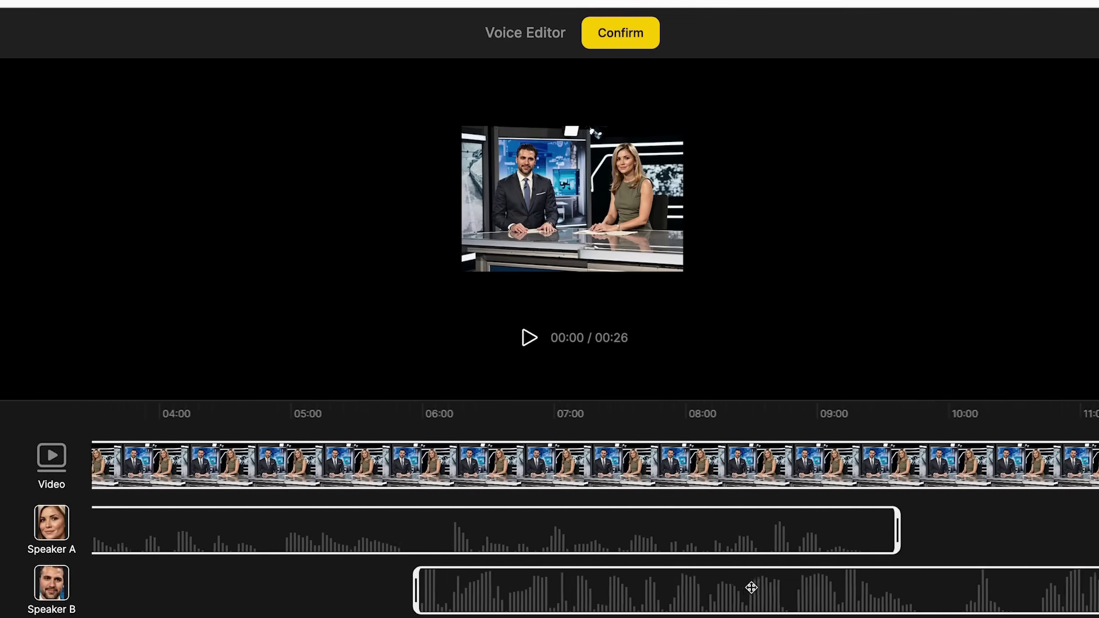
left_click_drag(750, 589, 878, 571)
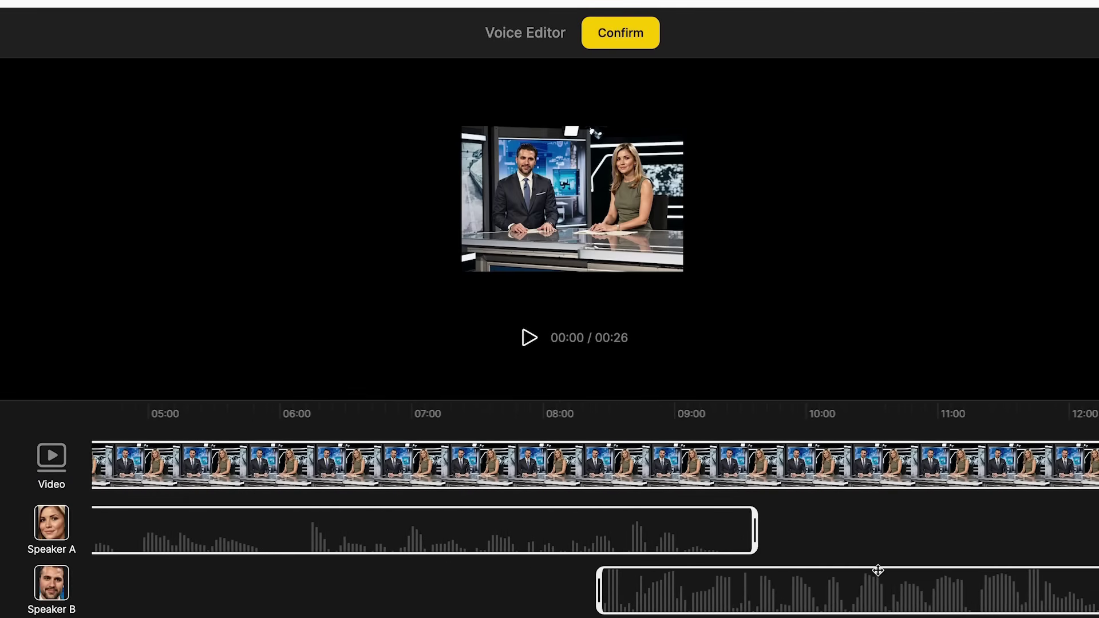
scroll(780, 589, "right", 1)
left_click_drag(780, 589, 752, 577)
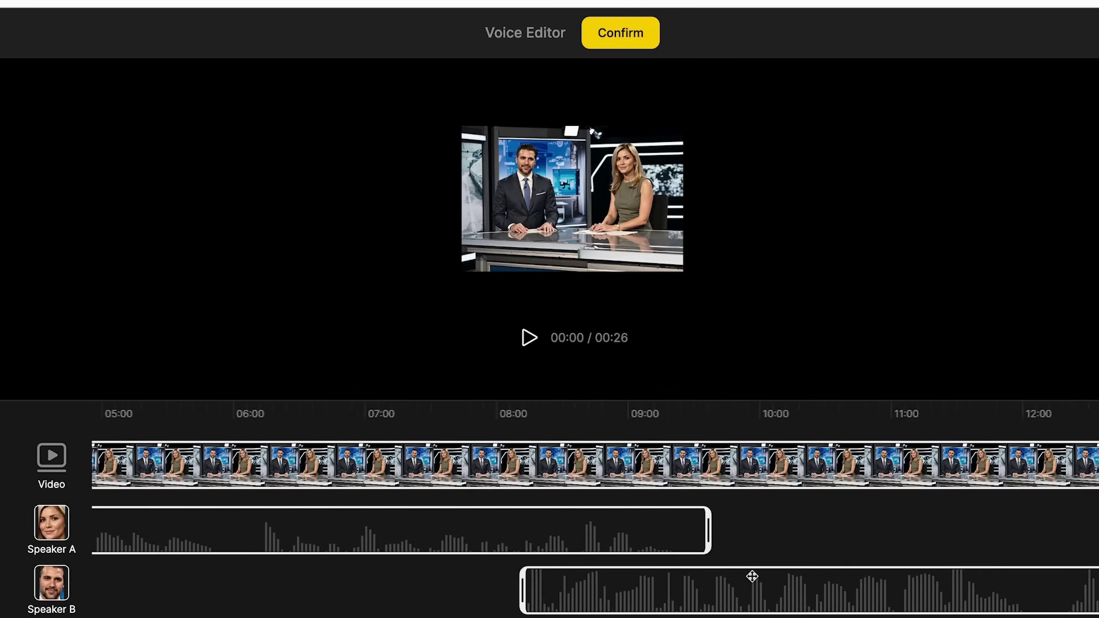
left_click_drag(647, 579, 814, 576)
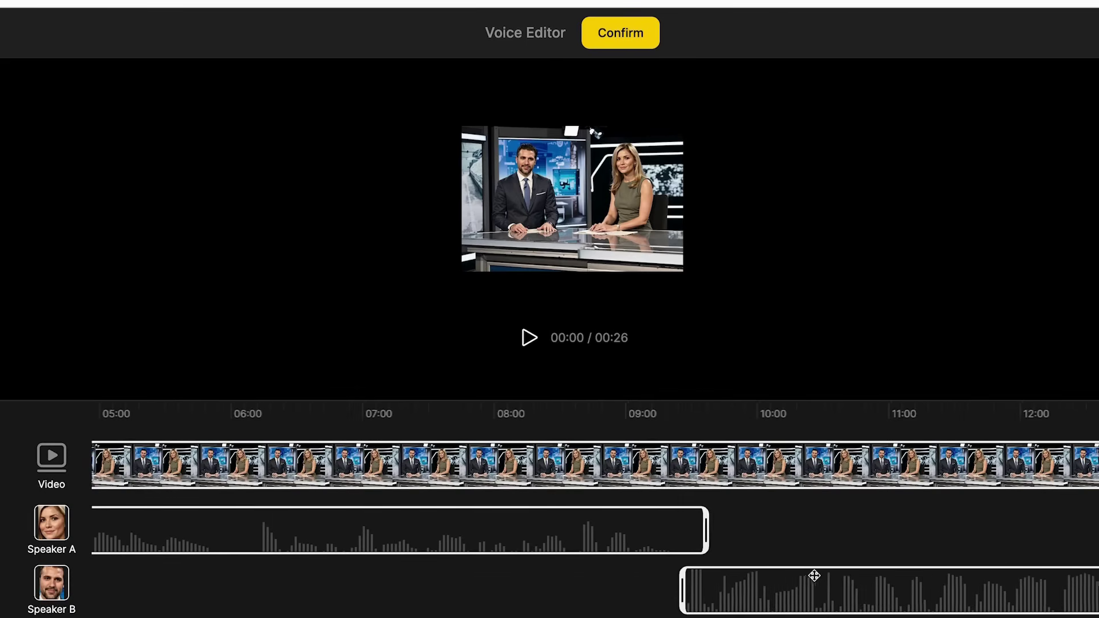
scroll(675, 574, "right", 2)
left_click_drag(675, 574, 698, 571)
scroll(516, 506, "left", 12)
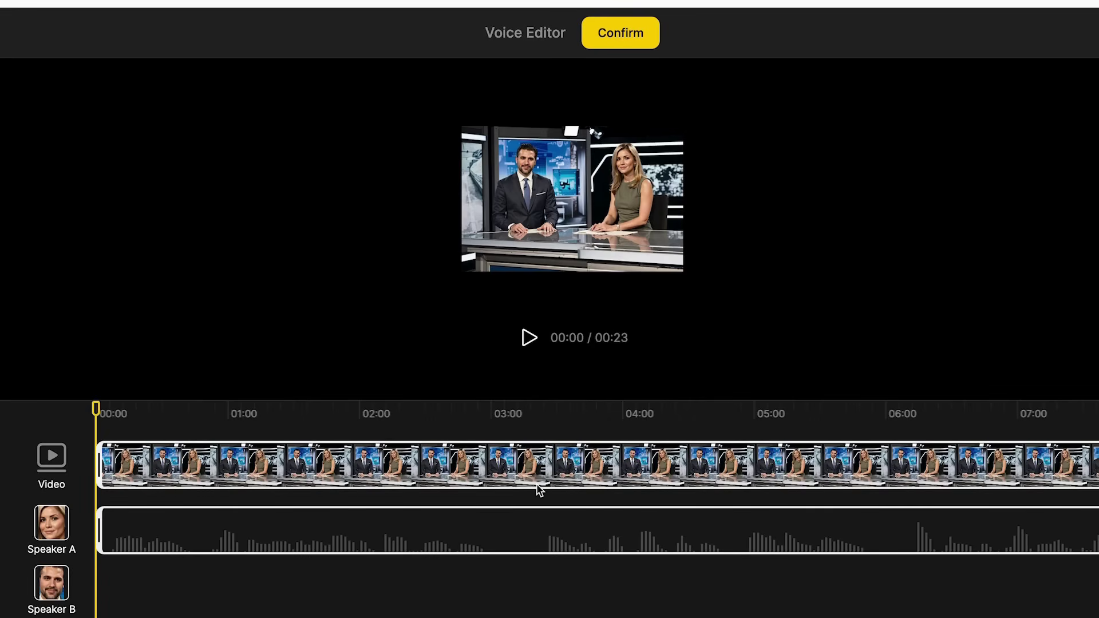
- Confirm both voice tracks and generate the lip-sync video with Pro generation mode
left_click(621, 39)
scroll(267, 243, "down", 2)
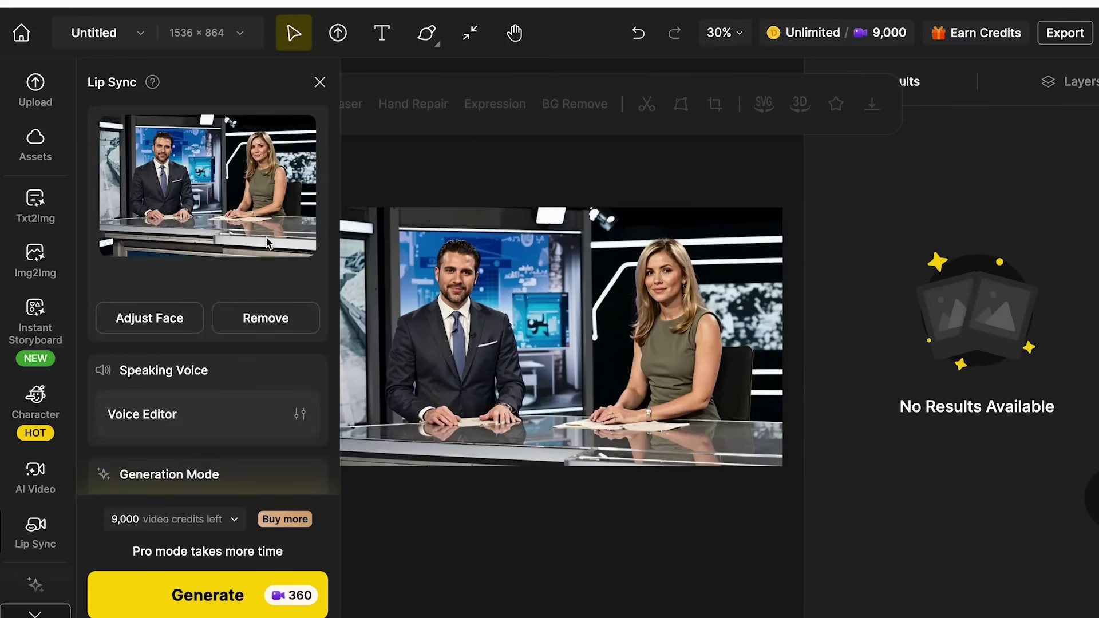
scroll(267, 244, "down", 1)
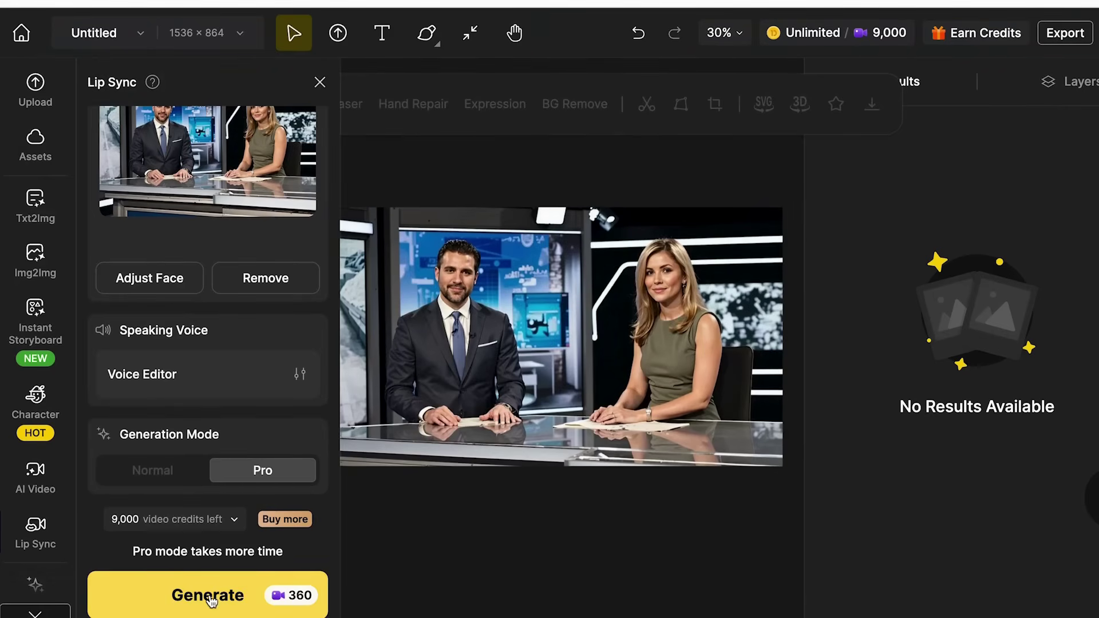
left_click(211, 598)
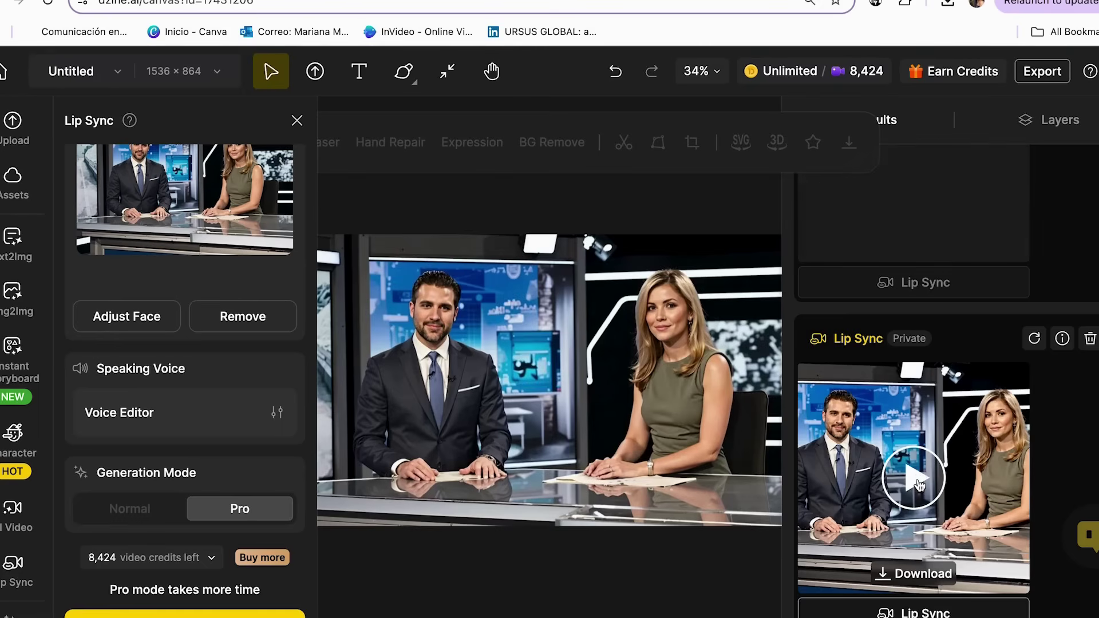
key("XF86AudioRaiseVolume")
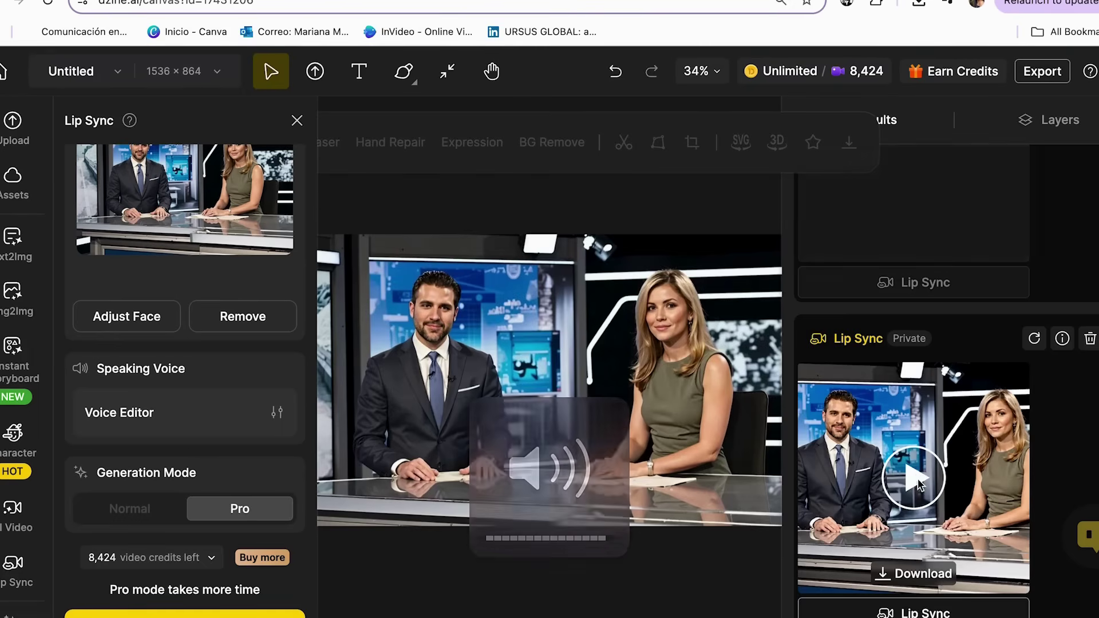
left_click(915, 482)
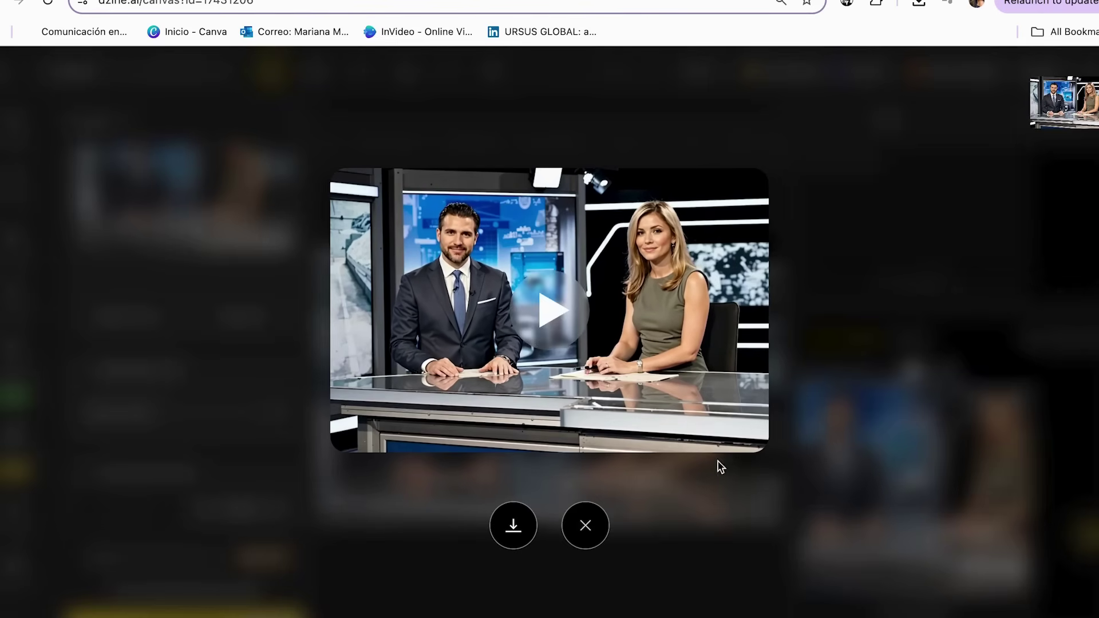
left_click(848, 259)
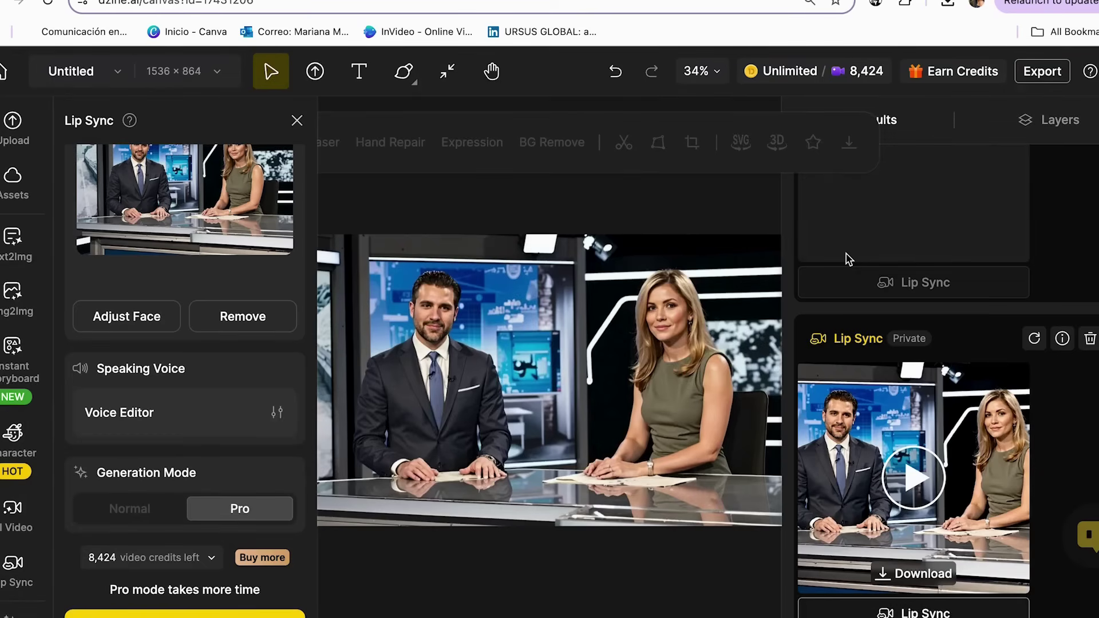
- Download the finished two-anchor lip-sync video from the Results panel
left_click(898, 578)
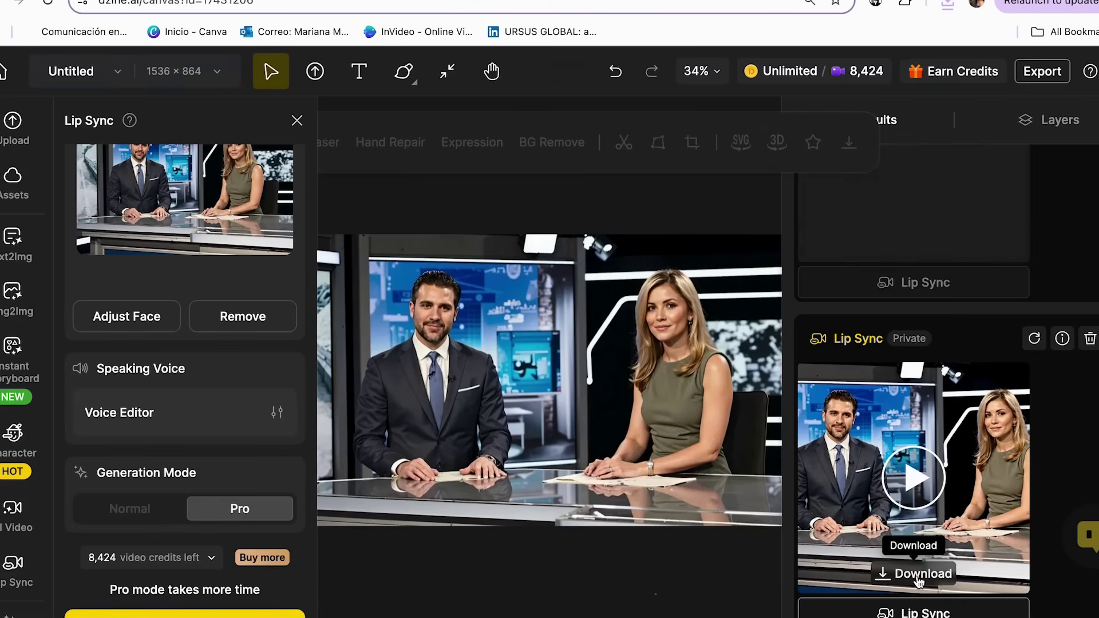